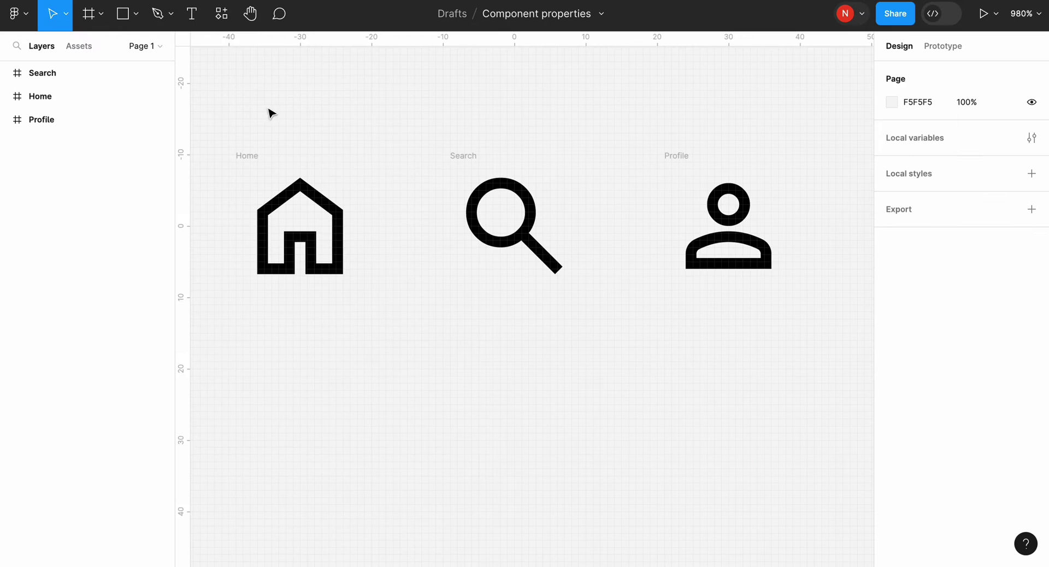
# Step: Add a new text layer reading 'Home' on the empty canvas
pyautogui.click(264, 160)
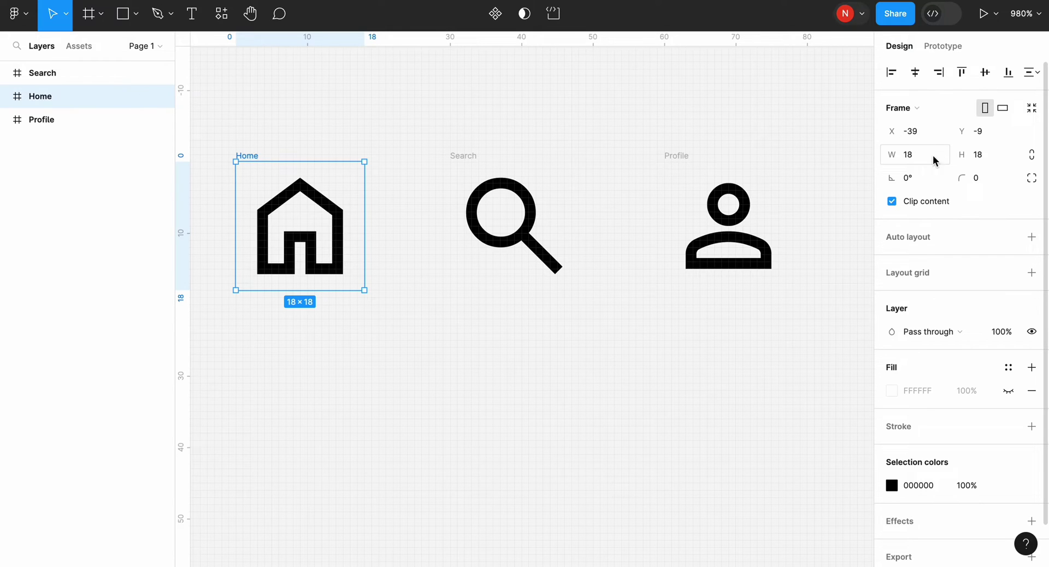
pyautogui.click(644, 379)
pyautogui.scroll(-5, 644, 379)
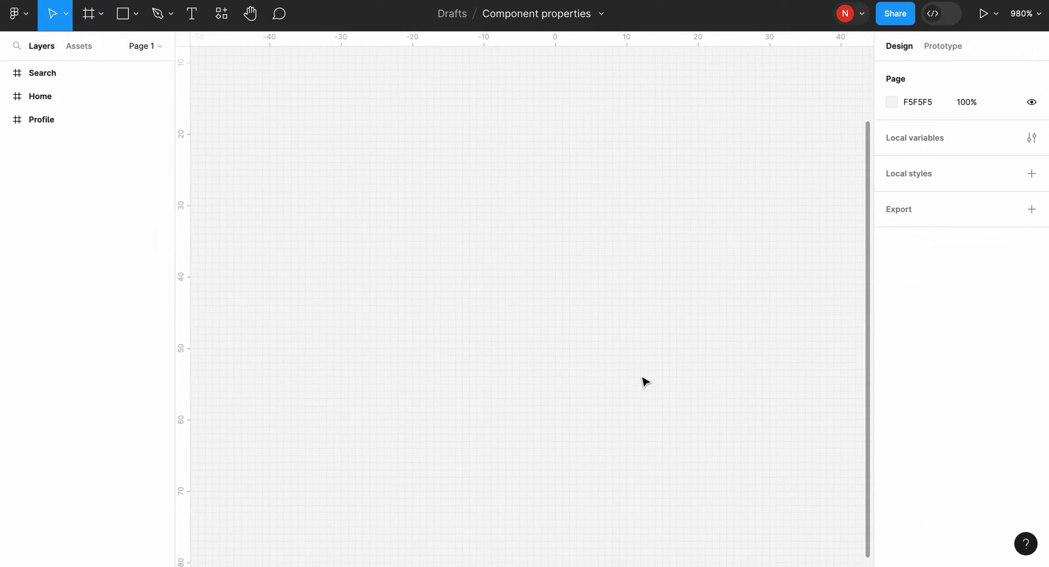
pyautogui.click(188, 14)
pyautogui.click(471, 190)
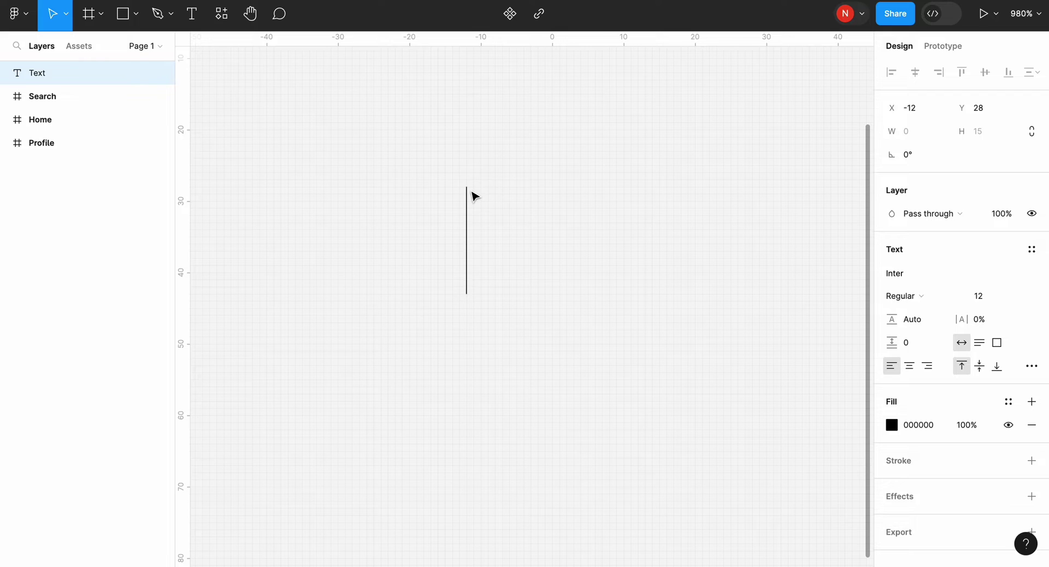
pyautogui.write('Home')
# Step: Style the Home text as Roboto 14 with line height 20, centred vertically and horizontally
pyautogui.doubleClick(566, 231)
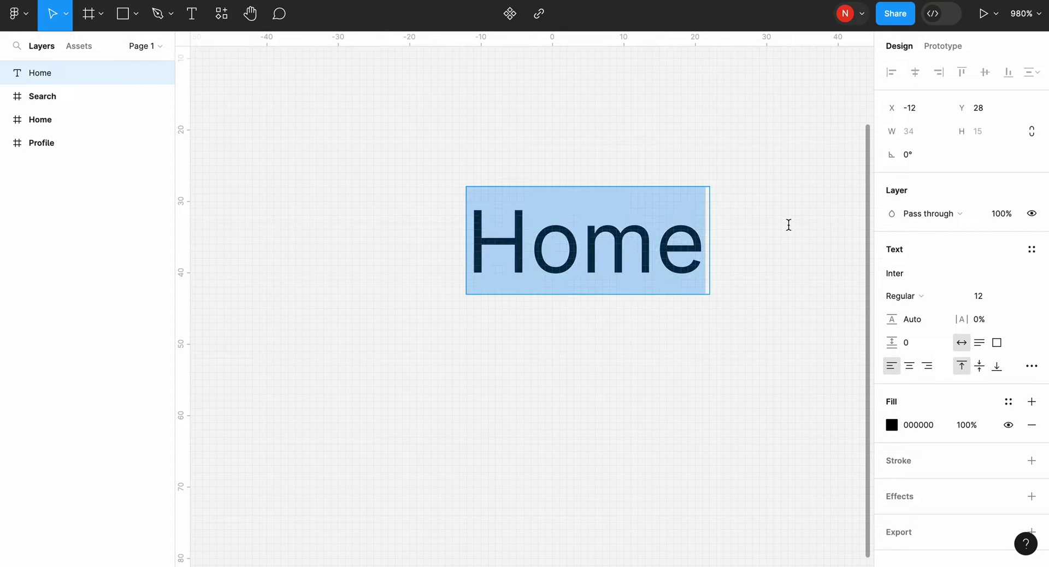
pyautogui.click(913, 280)
pyautogui.write('robot')
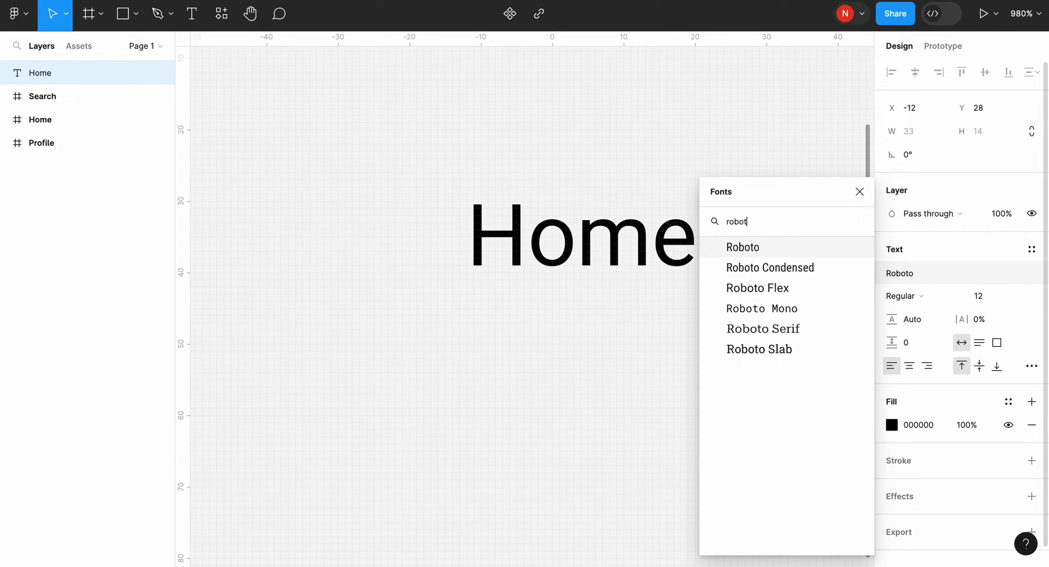
pyautogui.write('o')
pyautogui.click(813, 252)
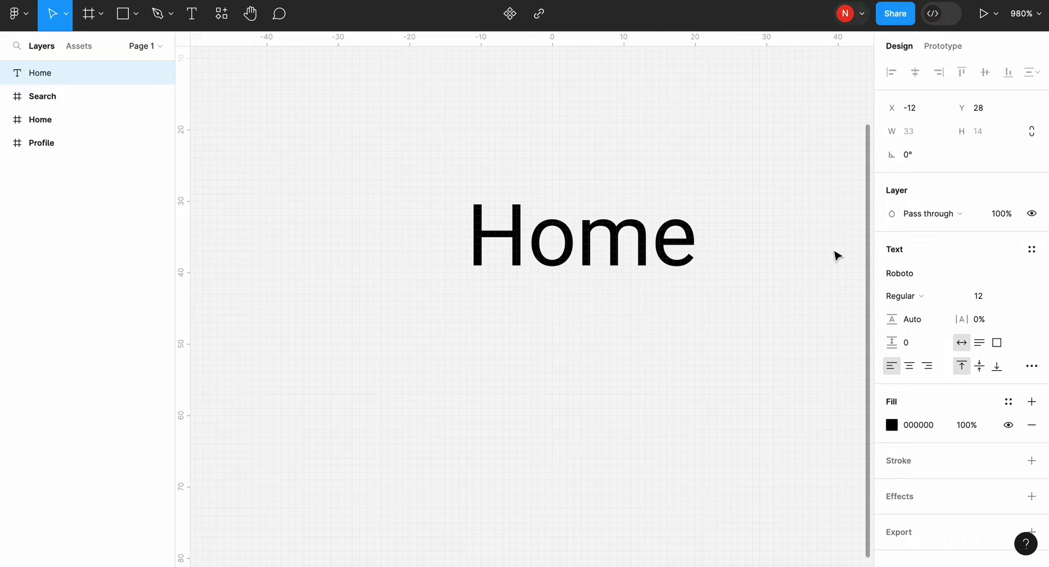
pyautogui.click(983, 296)
pyautogui.write('14')
pyautogui.press('Return')
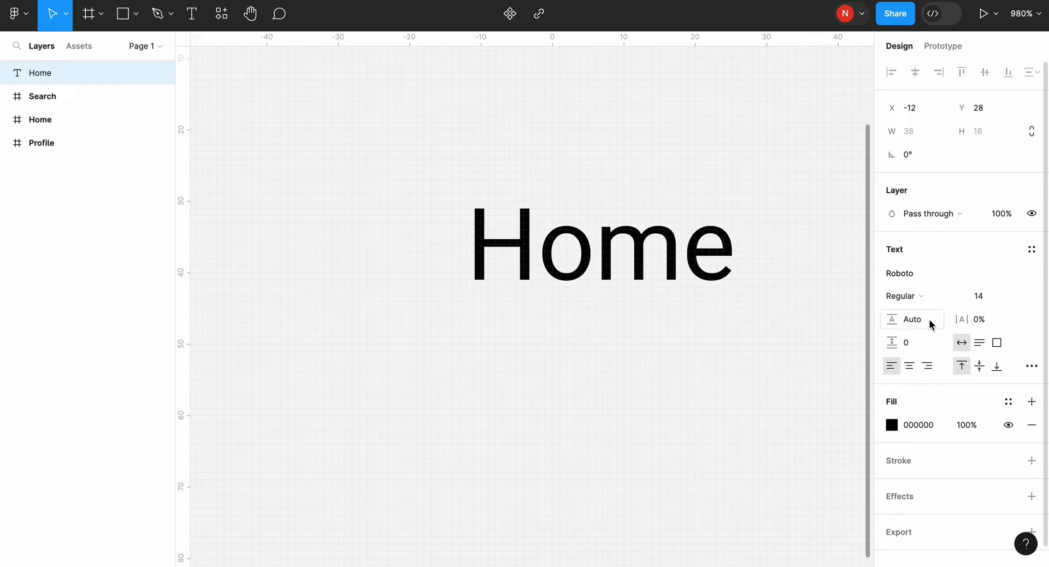
pyautogui.click(929, 319)
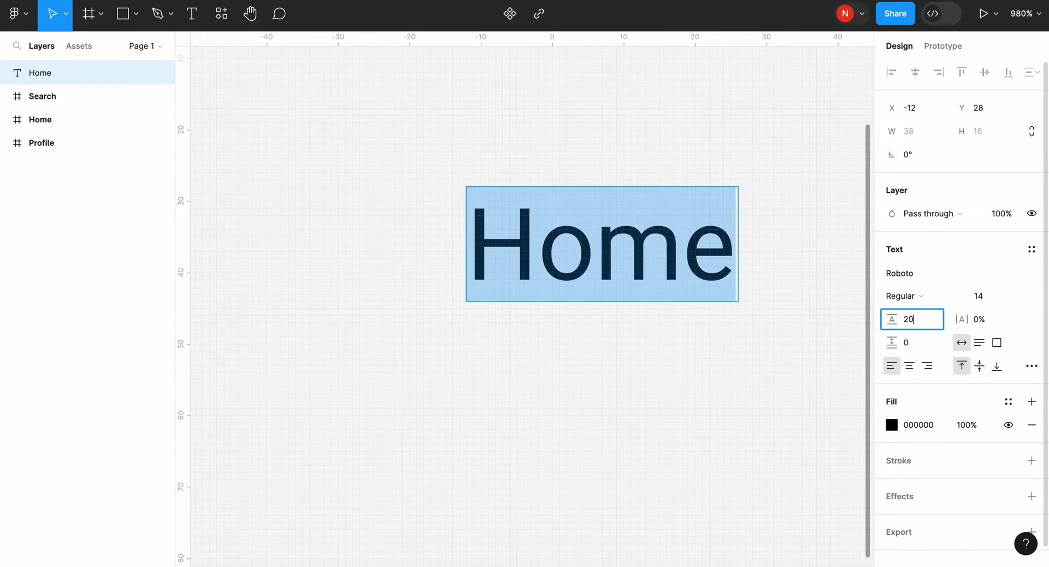
pyautogui.write('20')
pyautogui.press('Return')
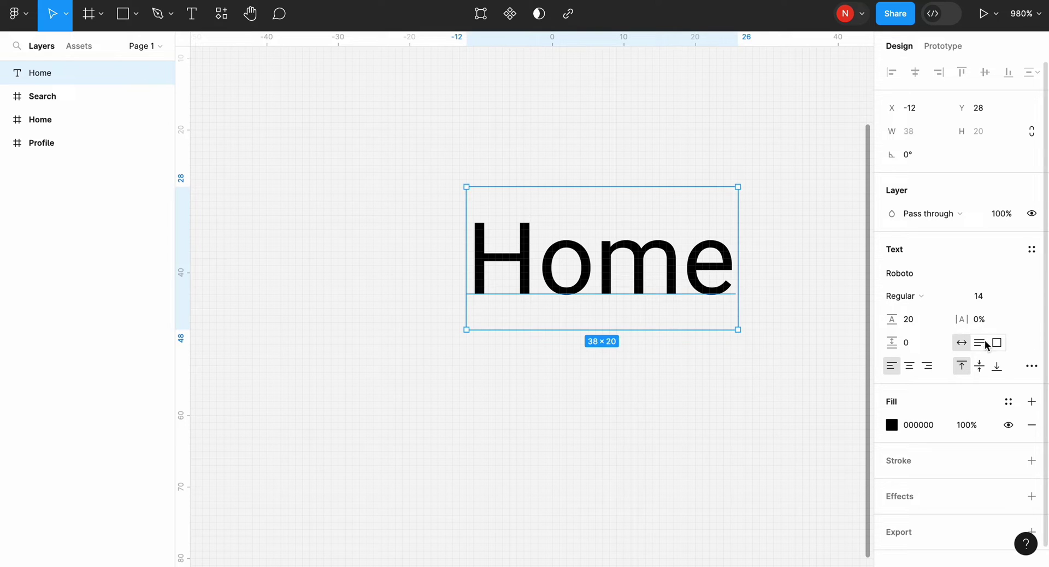
pyautogui.click(979, 365)
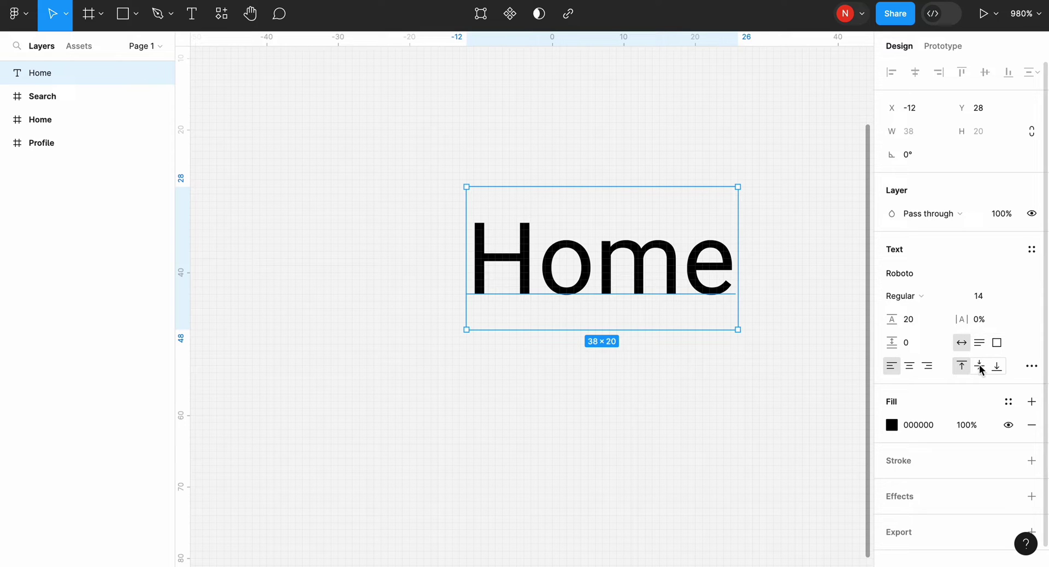
pyautogui.click(911, 368)
# Step: Select the Home, Search and Profile icon frames and create multiple components from them
pyautogui.press('Escape')
pyautogui.hscroll(-2, 328, 142)
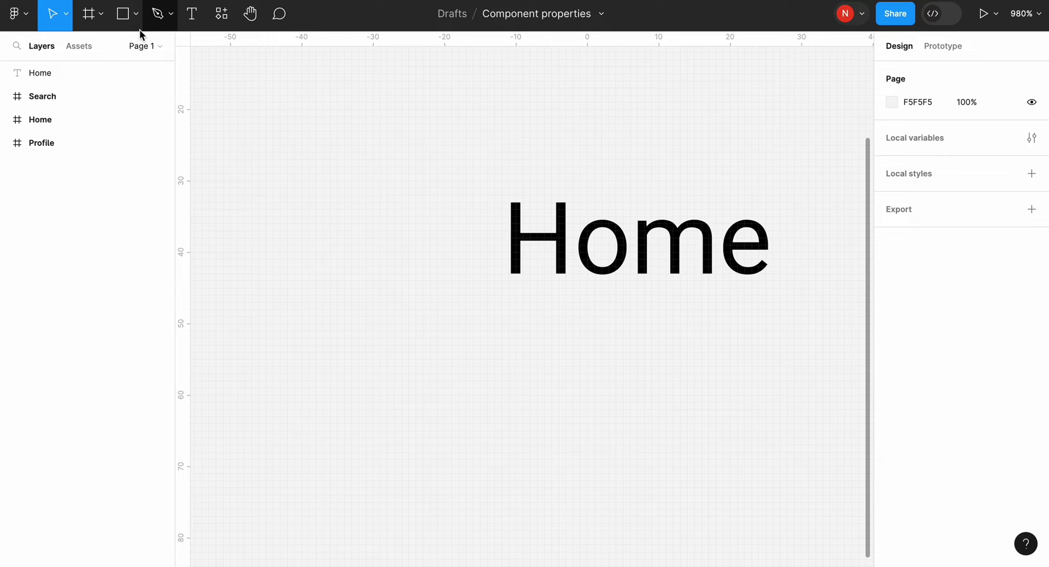
pyautogui.click(77, 48)
pyautogui.scroll(1, 355, 127)
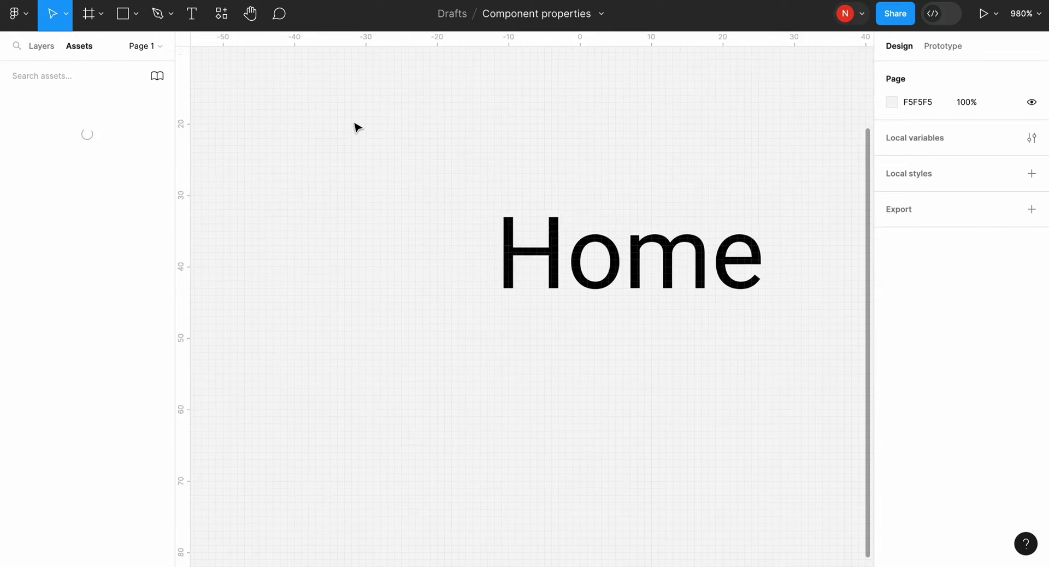
pyautogui.scroll(5, 356, 127)
pyautogui.hscroll(1, 355, 127)
pyautogui.moveTo(236, 111); pyautogui.dragTo(826, 380)
pyautogui.click(503, 17)
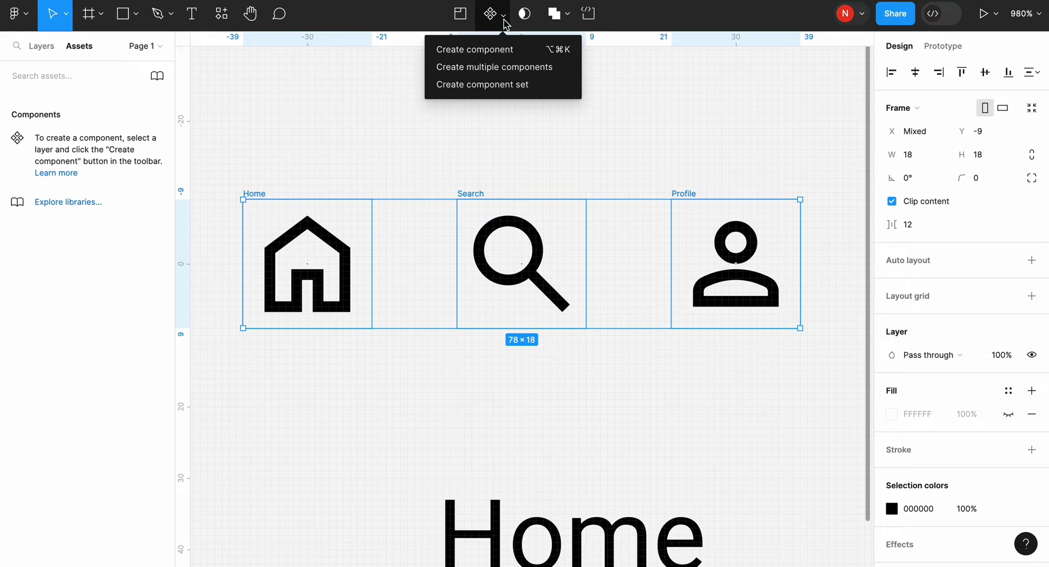
pyautogui.click(503, 66)
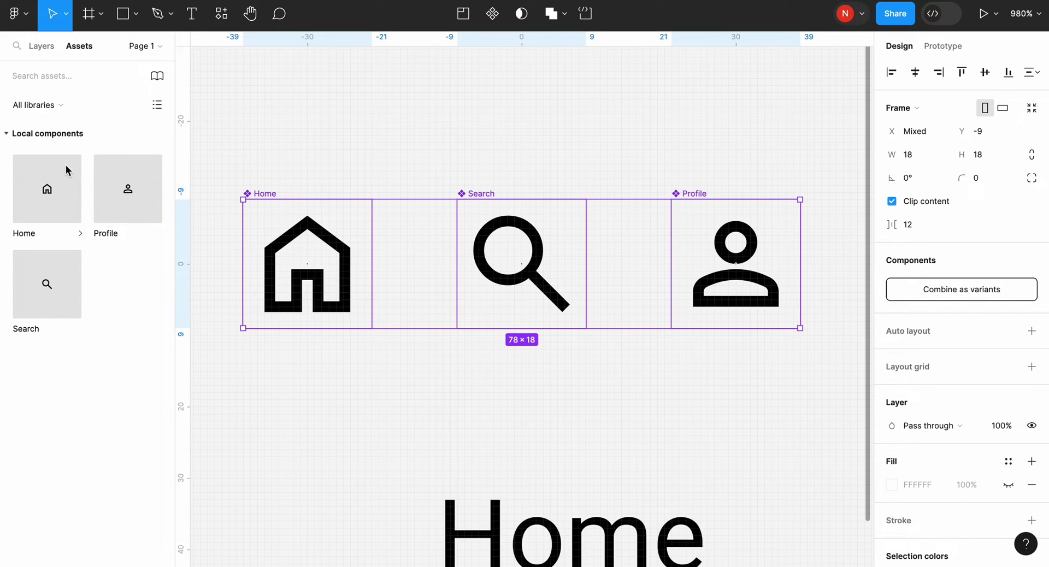
pyautogui.click(289, 400)
# Step: Drag a Home component instance from Assets and align it just left of the Home text
pyautogui.scroll(-5, 309, 412)
pyautogui.hscroll(-1, 310, 412)
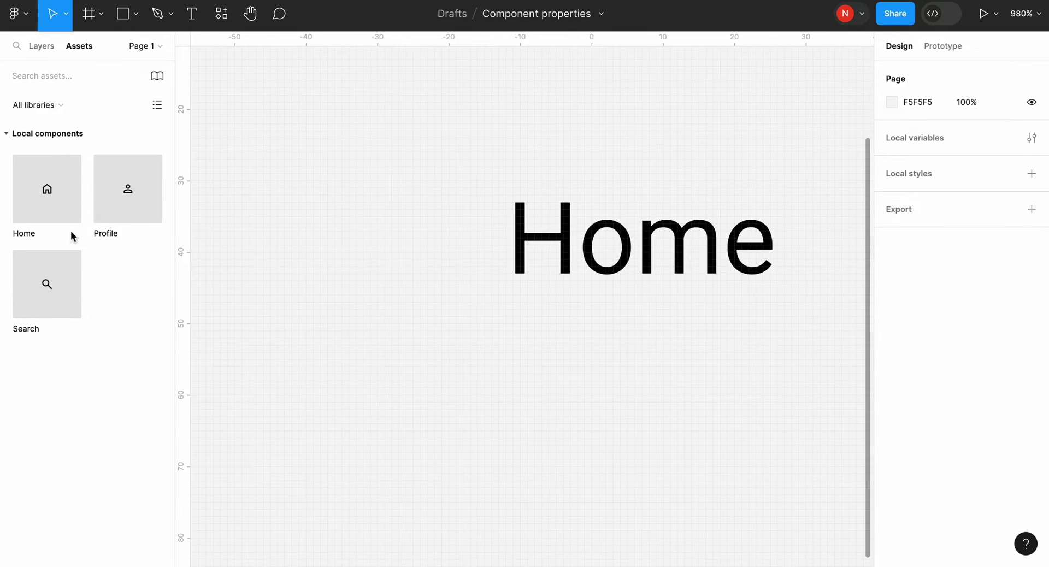
pyautogui.moveTo(55, 212); pyautogui.dragTo(435, 252)
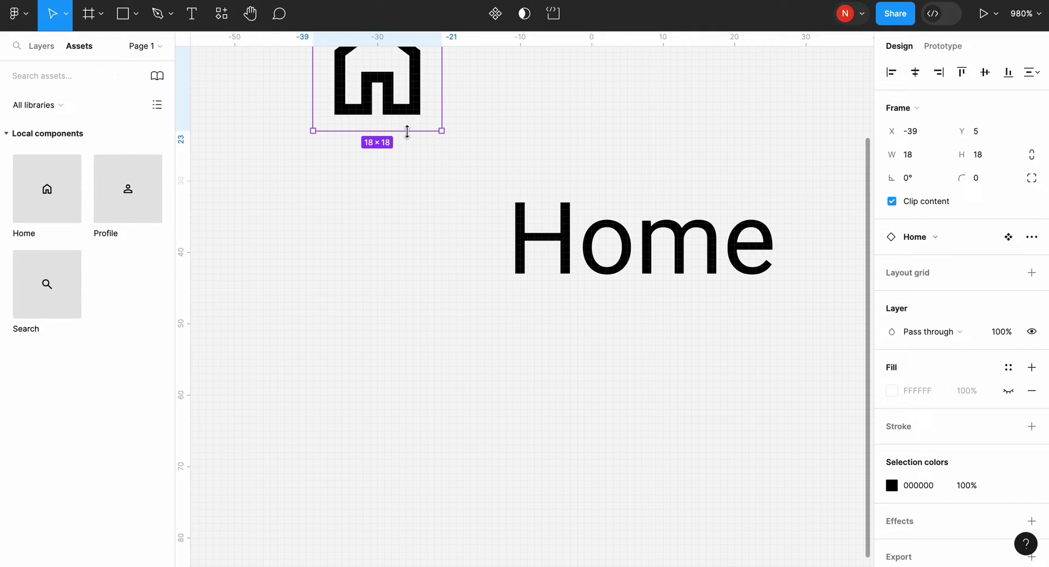
pyautogui.moveTo(403, 129); pyautogui.dragTo(437, 281)
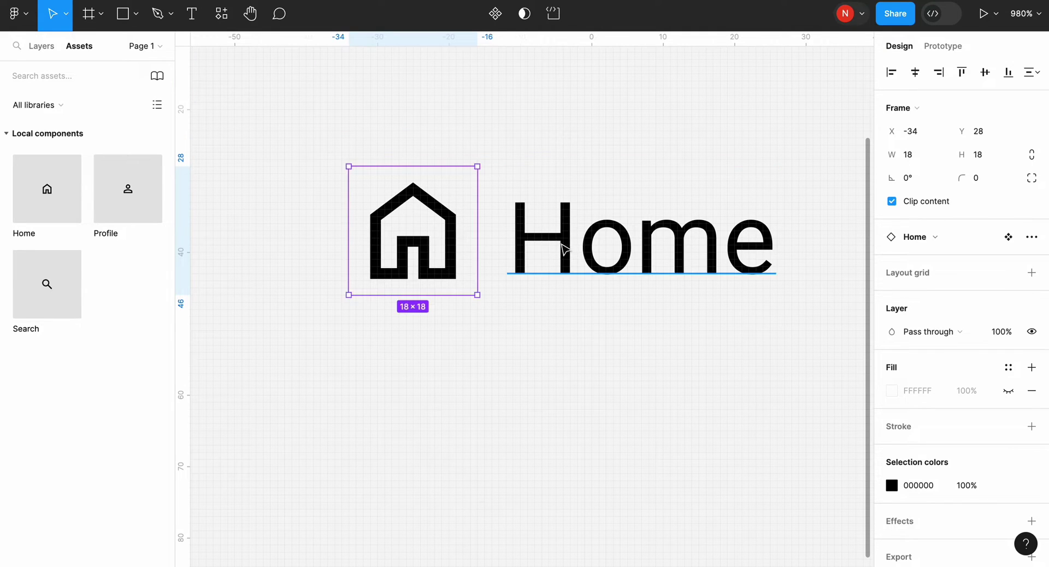
pyautogui.click(579, 246)
pyautogui.keyDown('shift'); pyautogui.click(412, 233); pyautogui.keyUp('shift')
pyautogui.click(426, 220)
pyautogui.moveTo(426, 220); pyautogui.dragTo(434, 229)
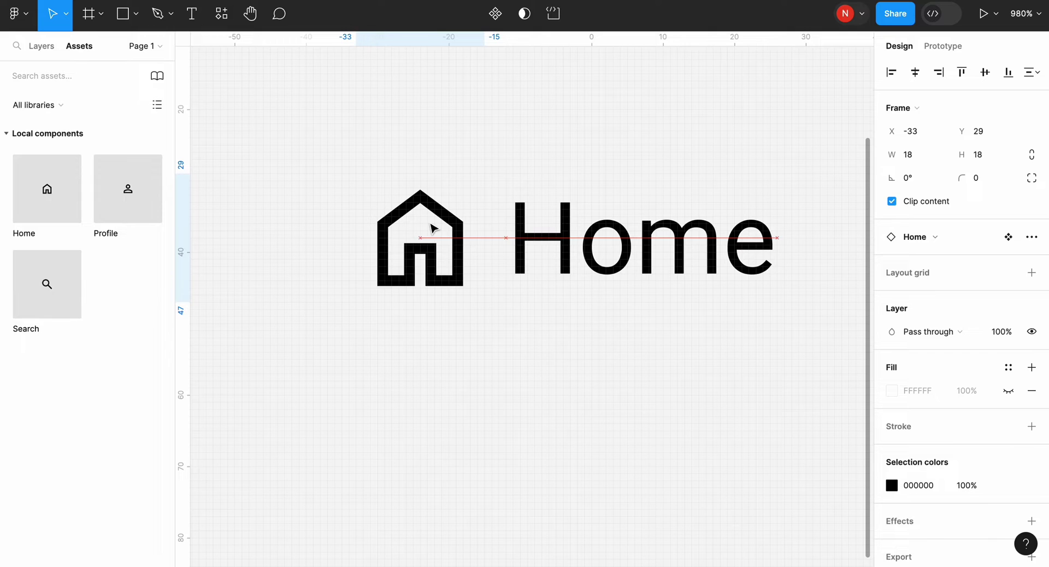
pyautogui.keyDown('shift'); pyautogui.click(644, 240); pyautogui.keyUp('shift')
pyautogui.hotkey('alt', '1')
pyautogui.click(295, 177)
pyautogui.click(368, 216)
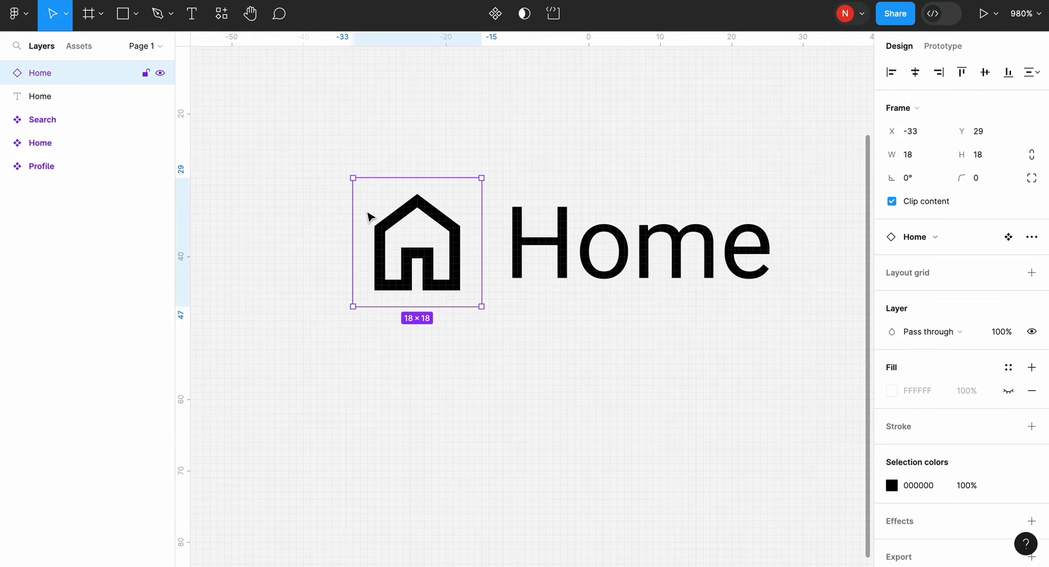
# Step: Group the Home icon and the Home text together
pyautogui.scroll(1, 387, 215)
pyautogui.keyDown('shift'); pyautogui.click(579, 246); pyautogui.keyUp('shift')
pyautogui.rightClick(621, 246)
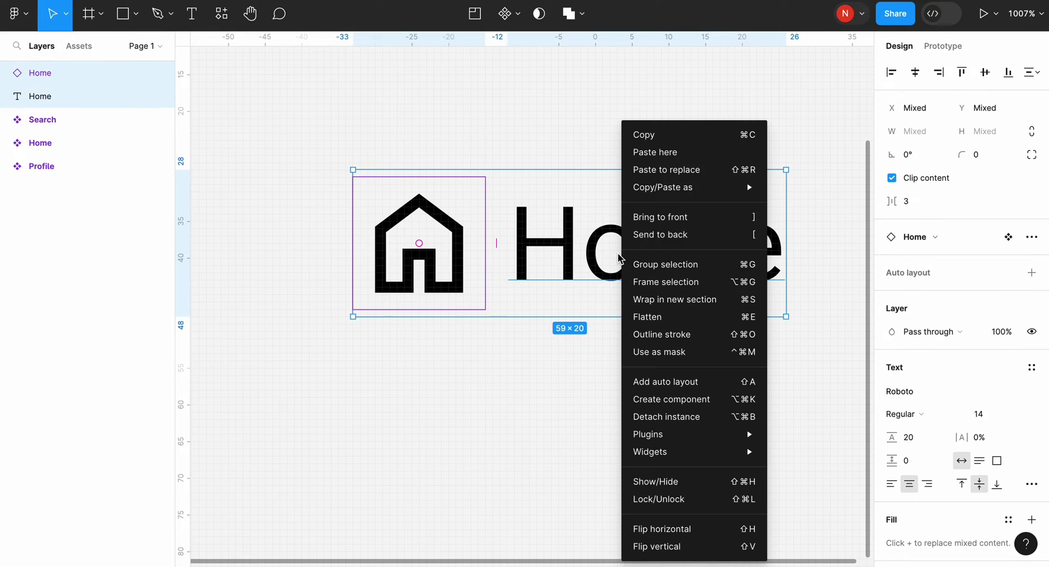
pyautogui.click(679, 264)
# Step: Add auto layout to the group and centre its contents in the frame
pyautogui.moveTo(296, 107); pyautogui.dragTo(770, 359)
pyautogui.rightClick(650, 240)
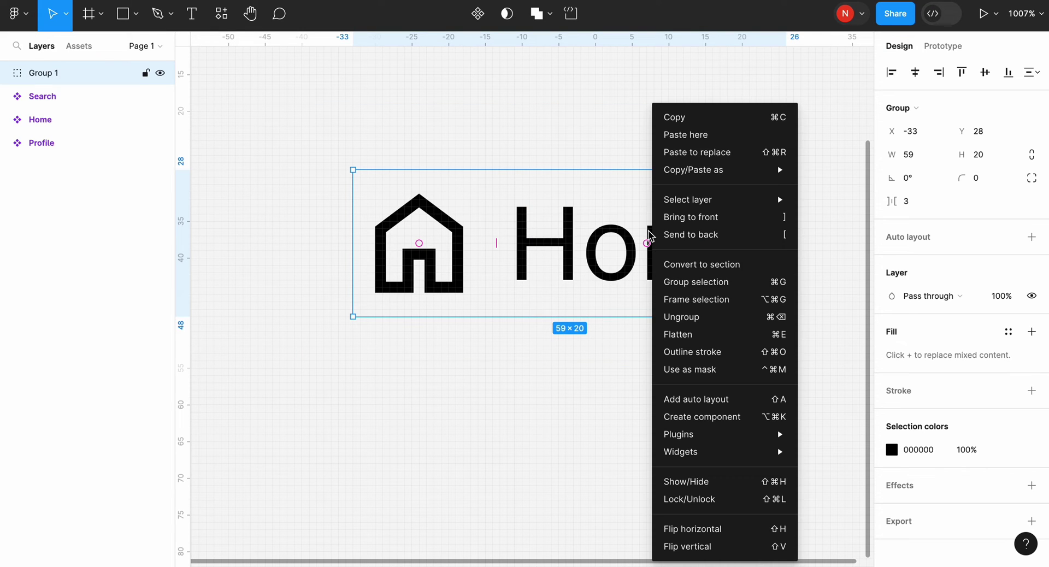
pyautogui.click(735, 400)
pyautogui.hscroll(2, 735, 403)
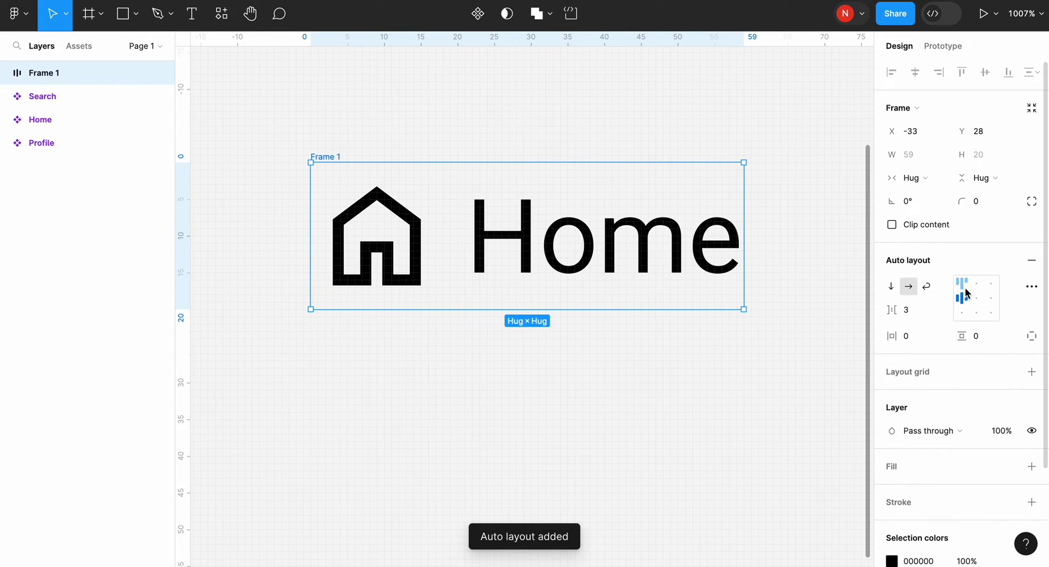
pyautogui.click(975, 302)
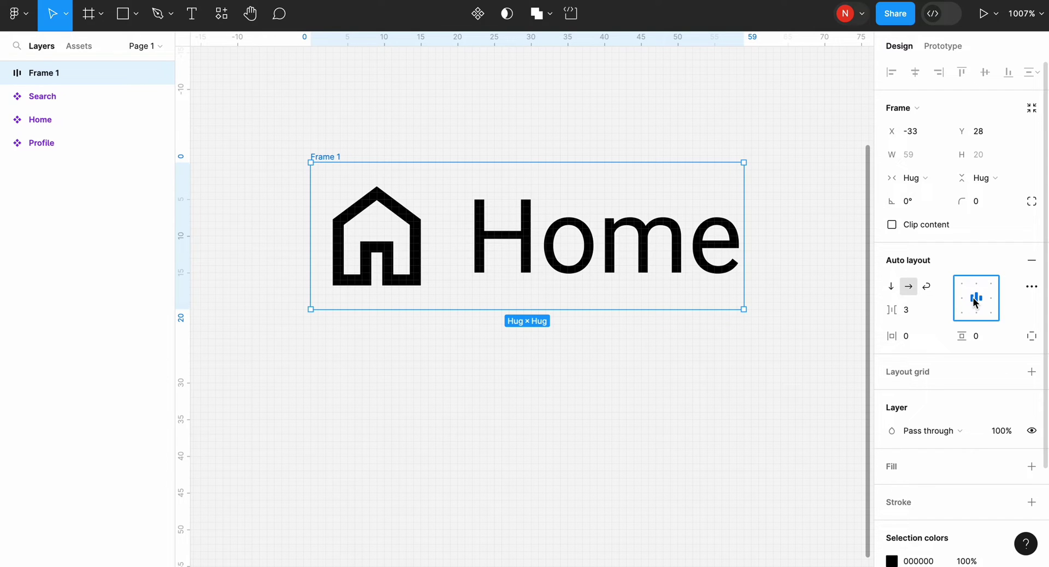
# Step: Align the Home label to the middle inside Frame 1 and check the house icon's size
pyautogui.click(622, 245)
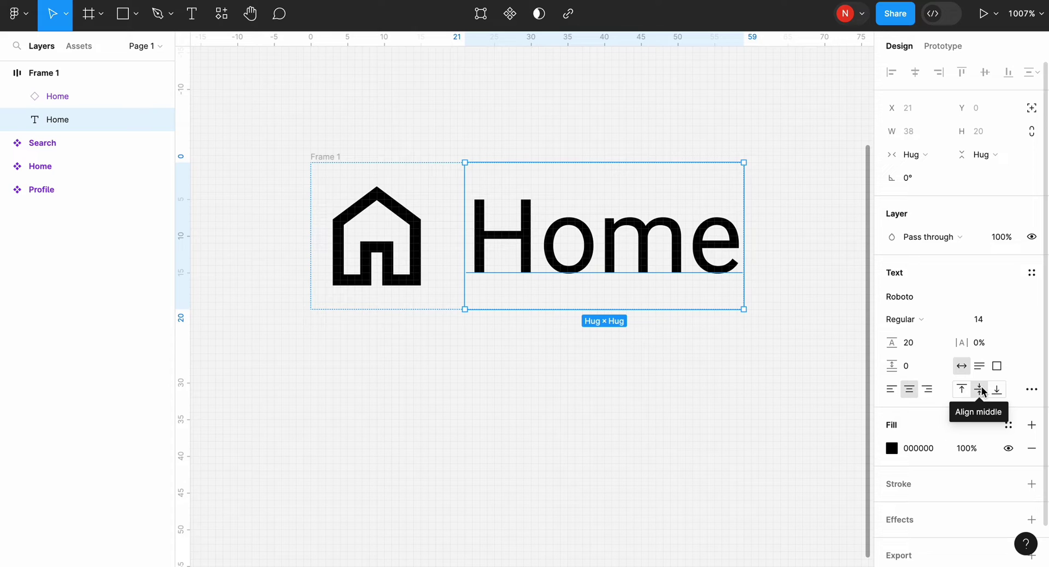
pyautogui.click(758, 367)
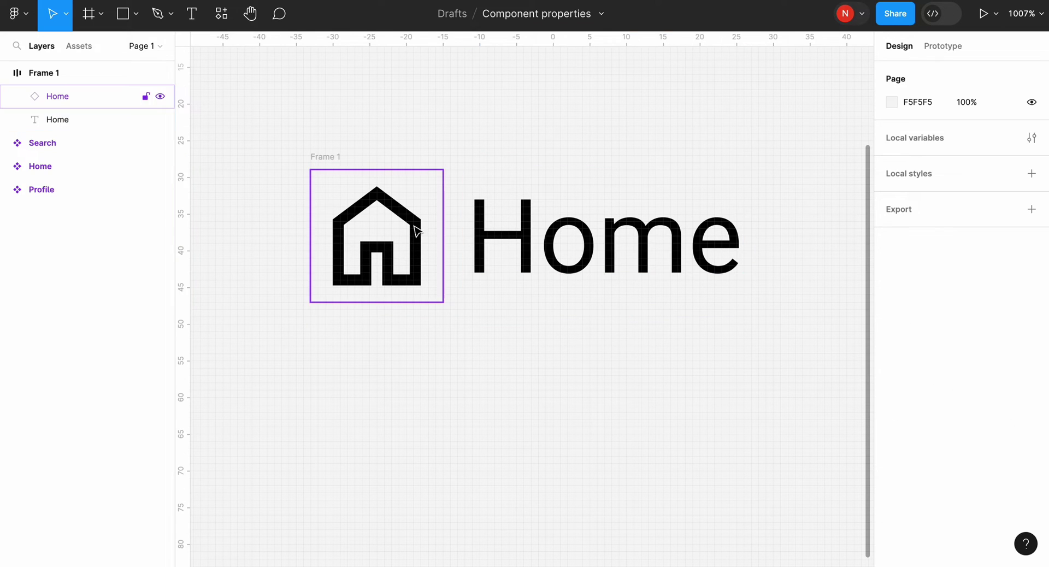
pyautogui.click(417, 231)
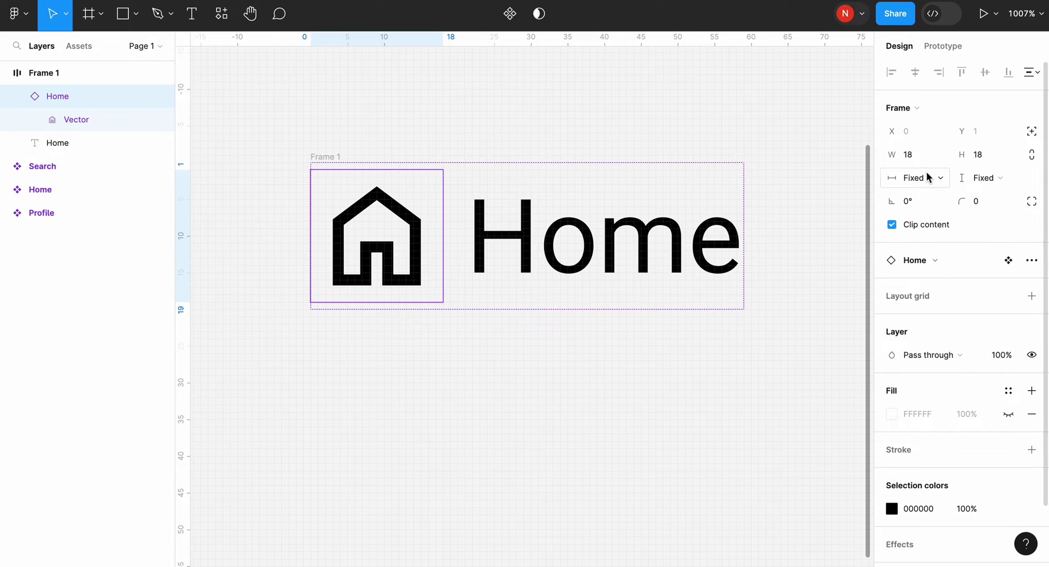
pyautogui.click(443, 129)
# Step: Rename Frame 1 to 'Button'
pyautogui.click(336, 158)
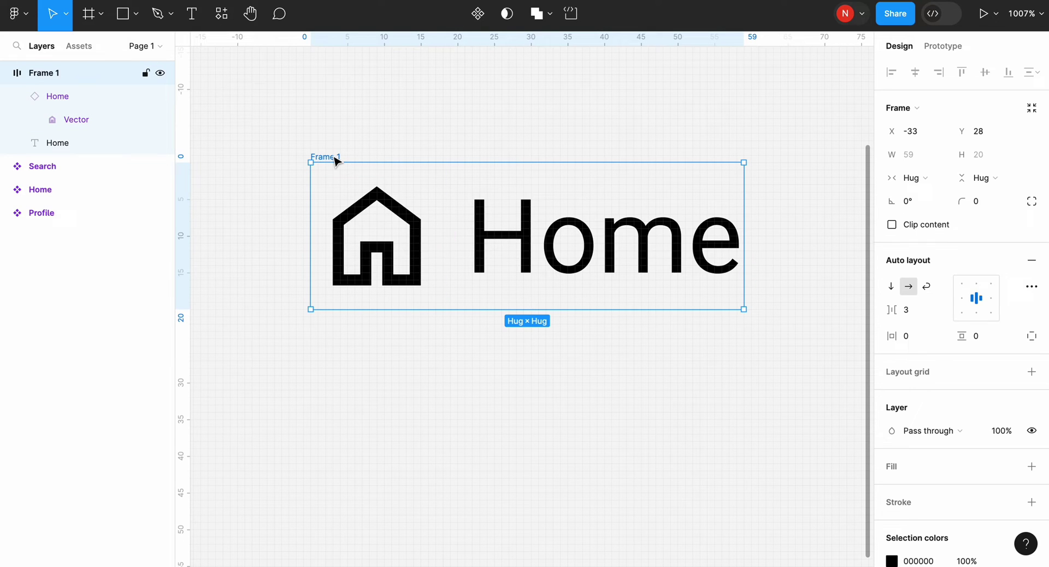
pyautogui.doubleClick(335, 158)
pyautogui.write('Button')
pyautogui.press('Return')
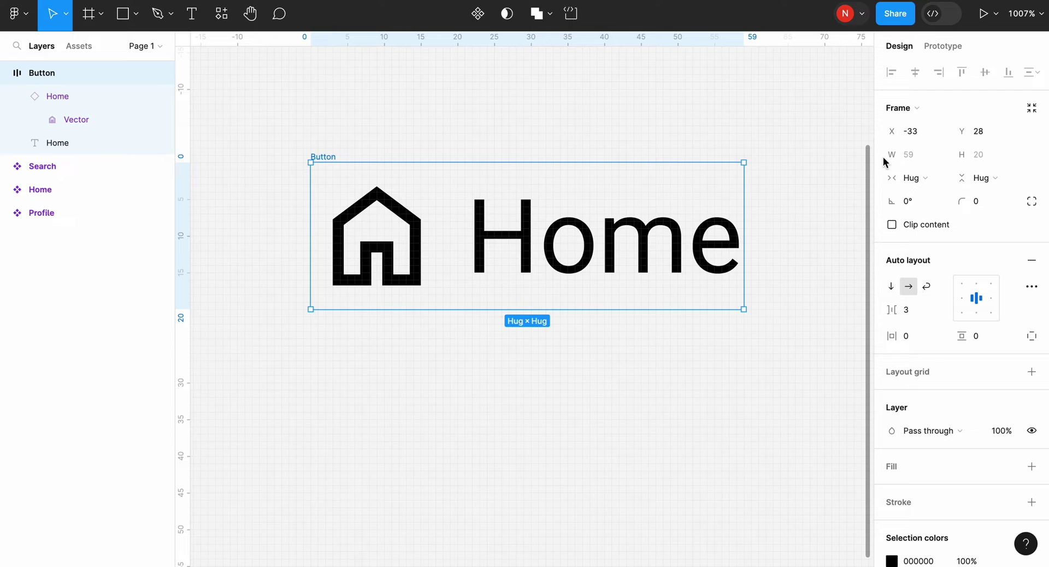
# Step: Set the Button frame's width and height to Fixed at 100 × 40
pyautogui.click(922, 180)
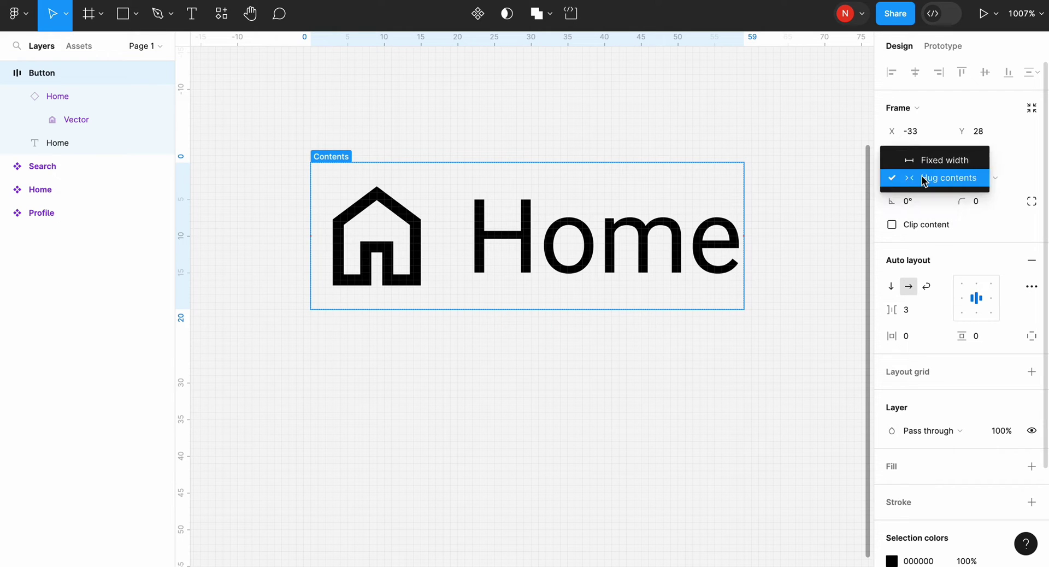
pyautogui.click(922, 159)
pyautogui.click(982, 179)
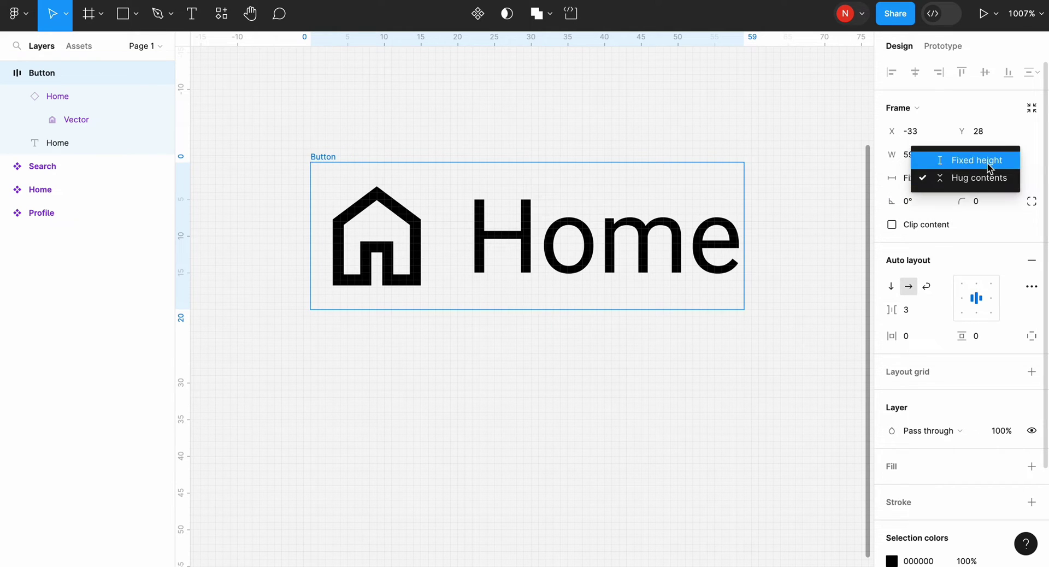
pyautogui.click(984, 158)
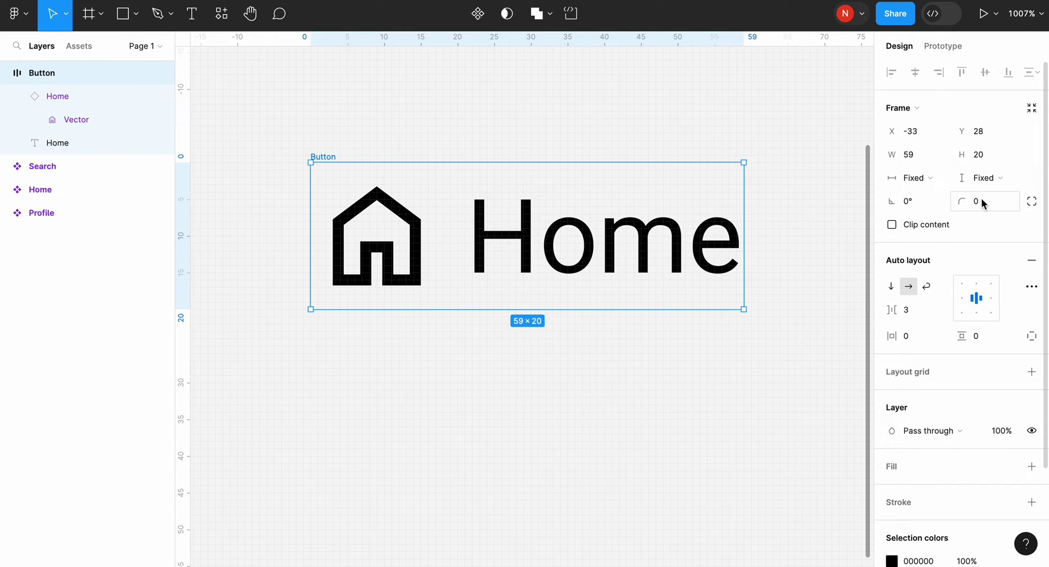
pyautogui.click(918, 155)
pyautogui.write('100')
pyautogui.click(978, 156)
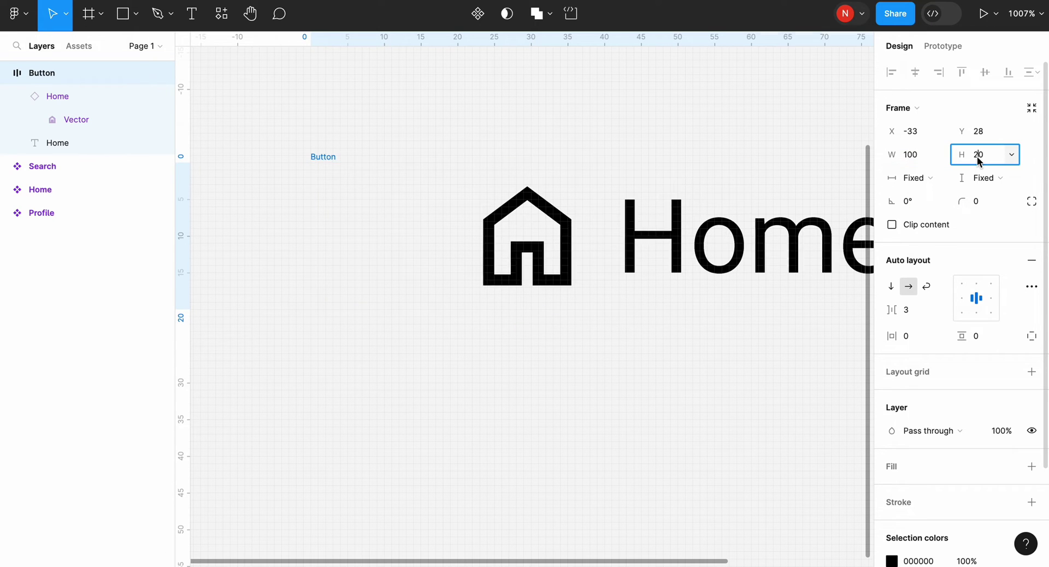
pyautogui.write('40')
pyautogui.press('Return')
pyautogui.hotkey('shift', '2')
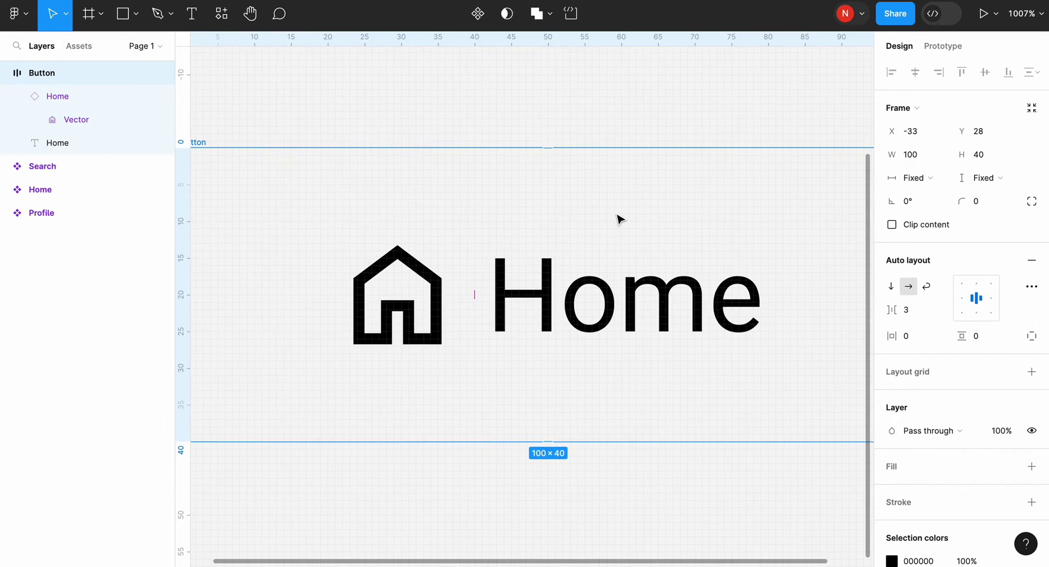
pyautogui.scroll(-3, 619, 221)
pyautogui.scroll(3, 619, 220)
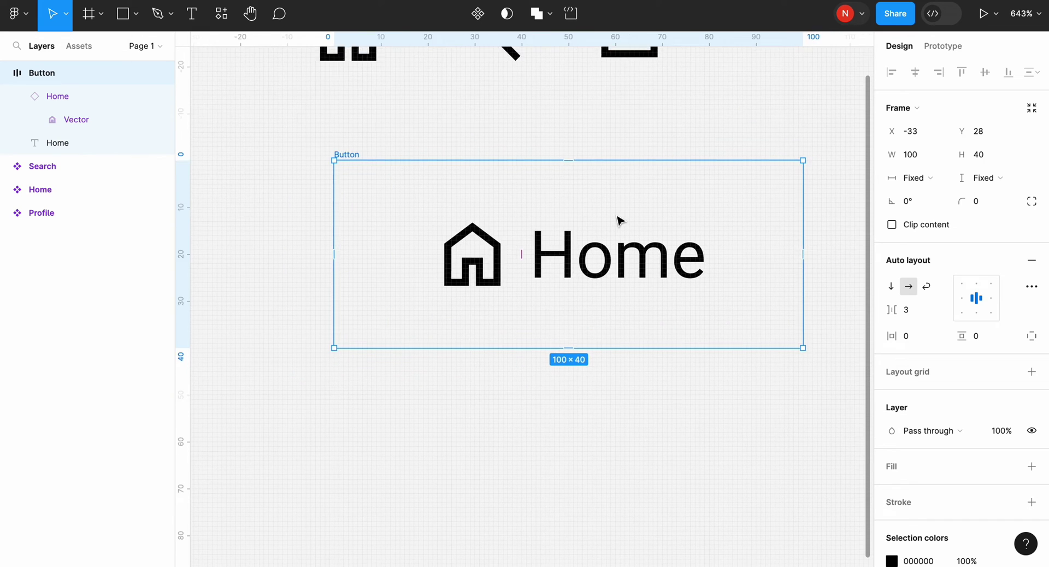
# Step: Give the Button a black stroke and corner radius 100 for a pill shape
pyautogui.scroll(-3, 956, 333)
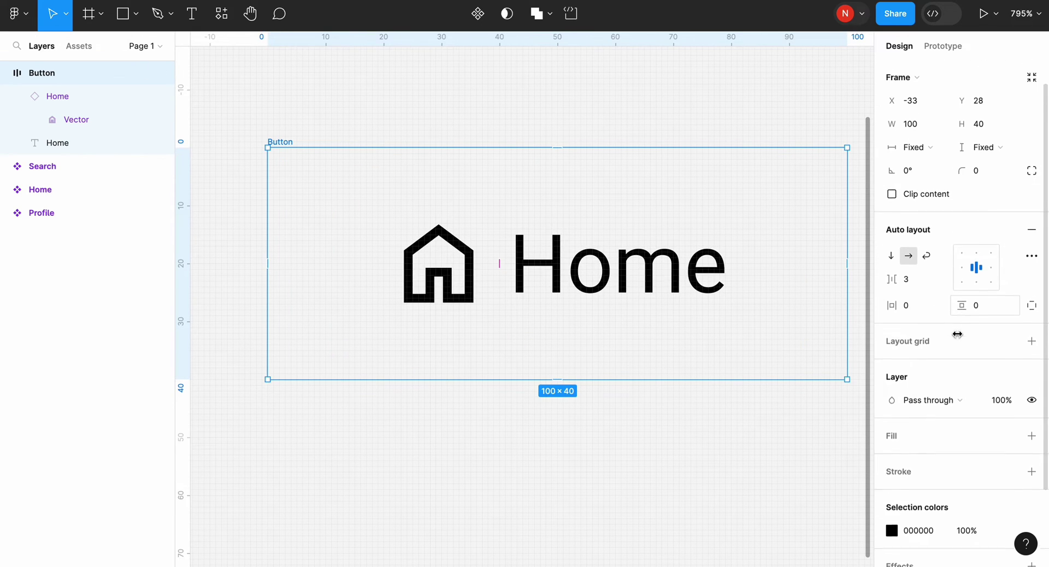
pyautogui.click(1032, 408)
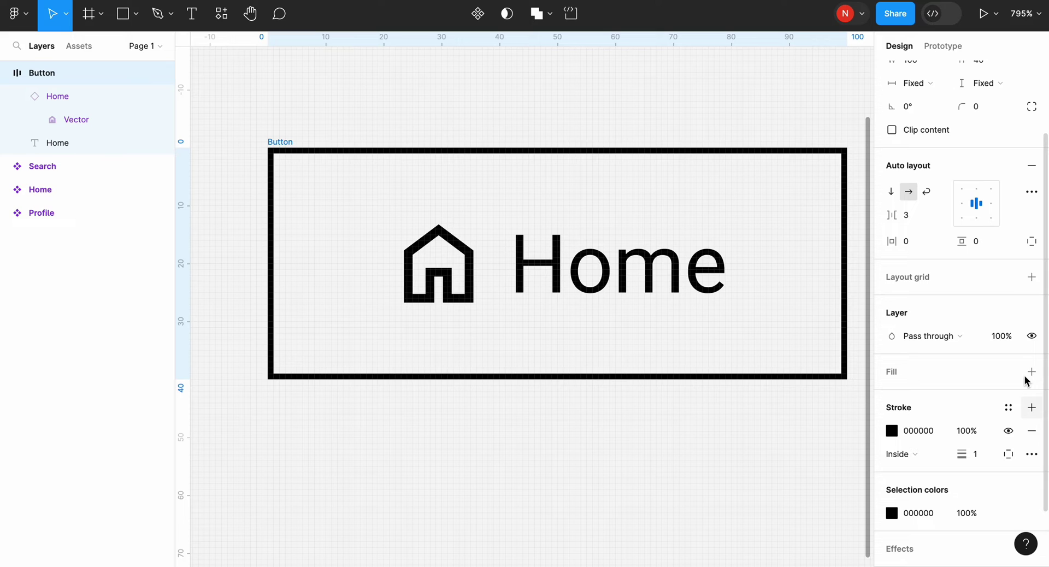
pyautogui.click(989, 106)
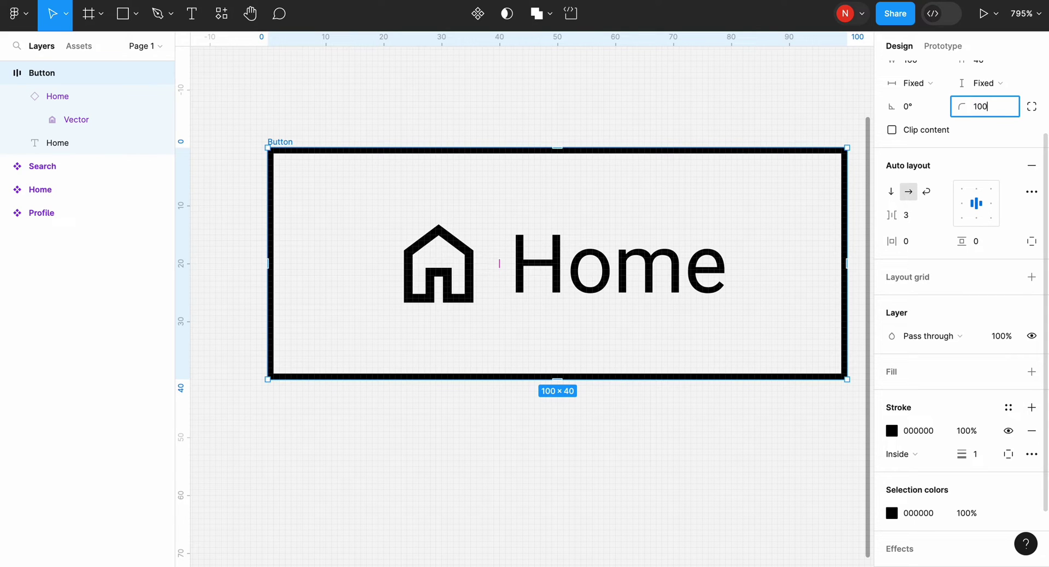
pyautogui.press('Return')
pyautogui.click(613, 528)
pyautogui.scroll(-2, 613, 527)
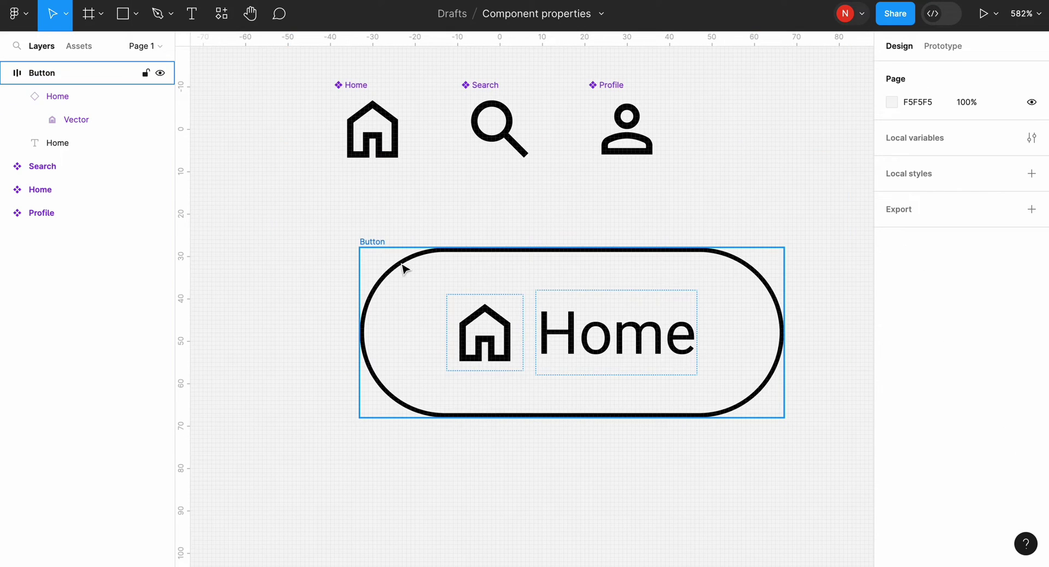
# Step: Make the Button frame a component and move it below the icons
pyautogui.click(376, 241)
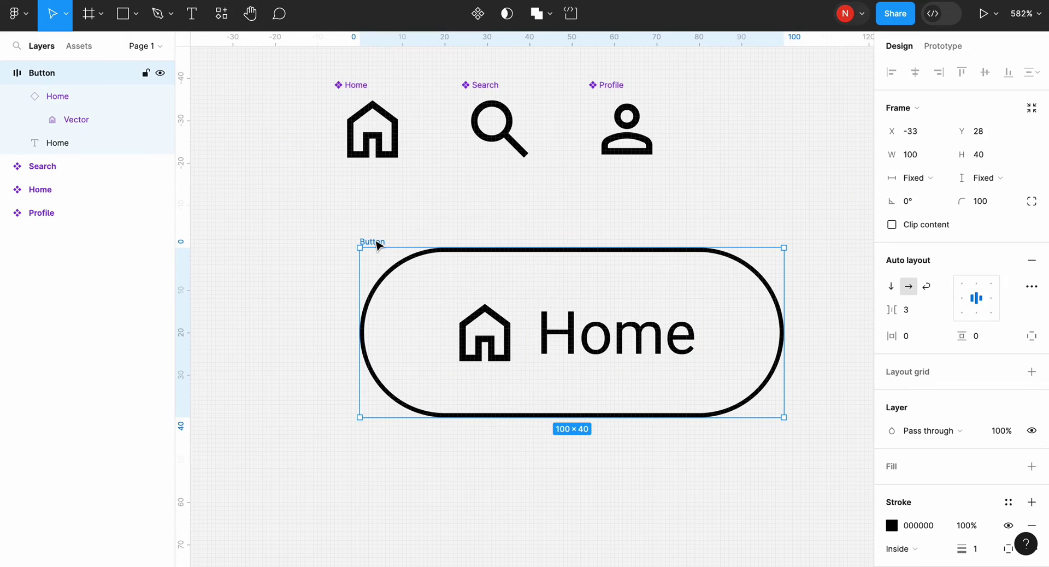
pyautogui.click(478, 16)
pyautogui.scroll(-2, 448, 284)
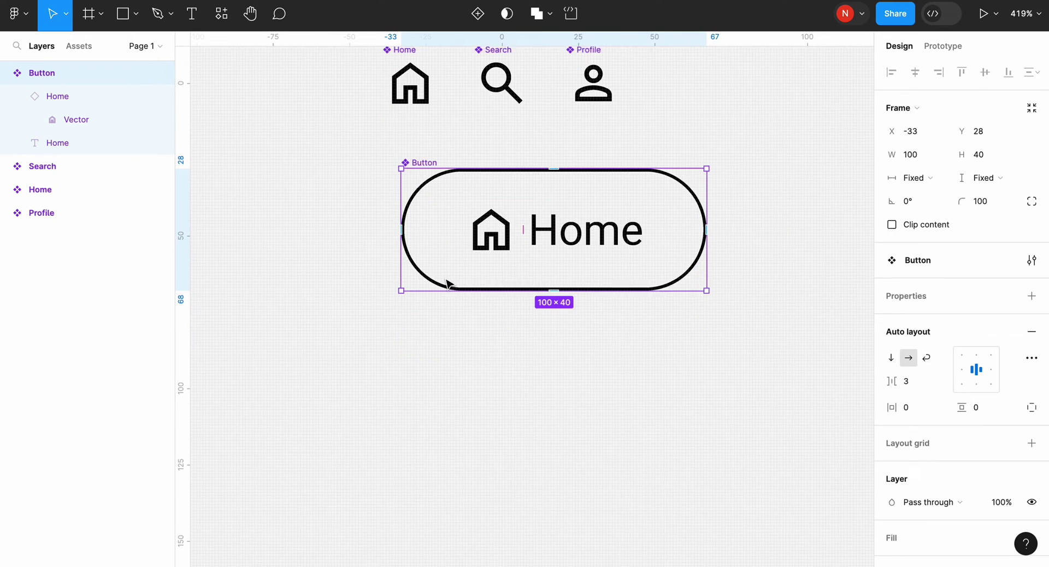
pyautogui.moveTo(478, 239); pyautogui.dragTo(448, 327)
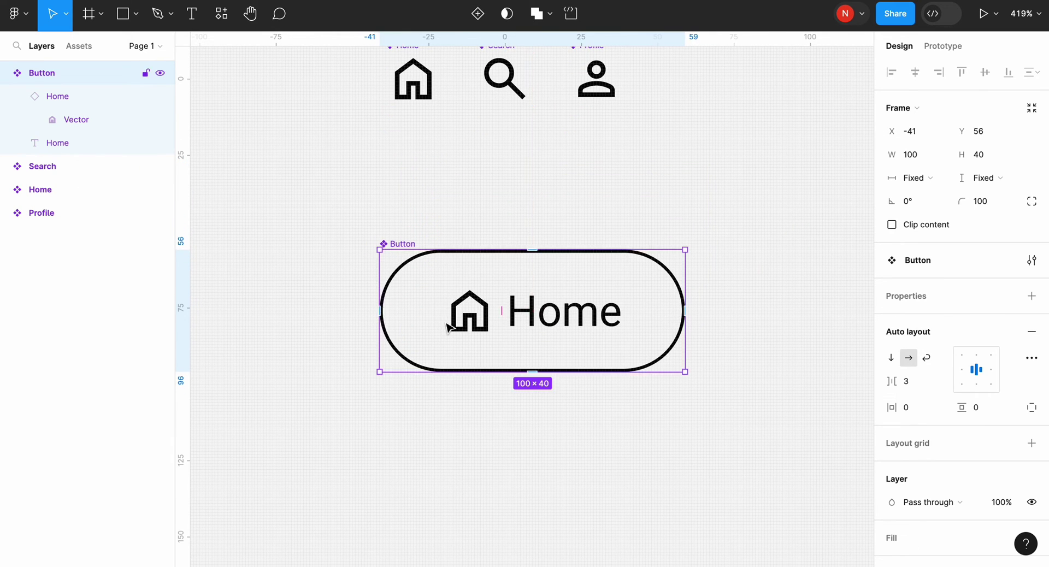
pyautogui.scroll(5, 447, 328)
# Step: Create an 'Icon' instance-swap property on the nested house icon, preferring Profile and Search
pyautogui.click(441, 317)
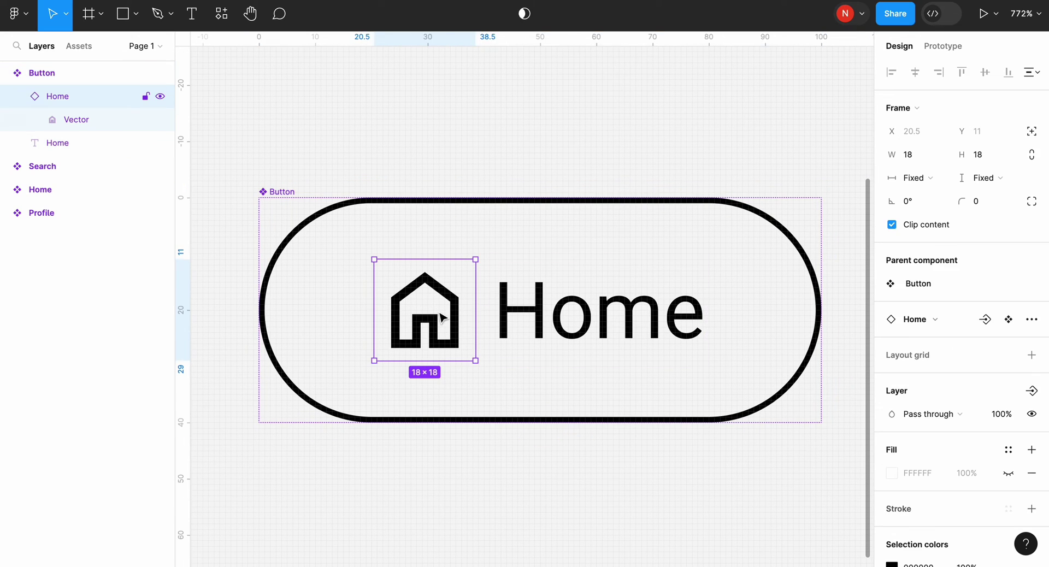
pyautogui.click(985, 319)
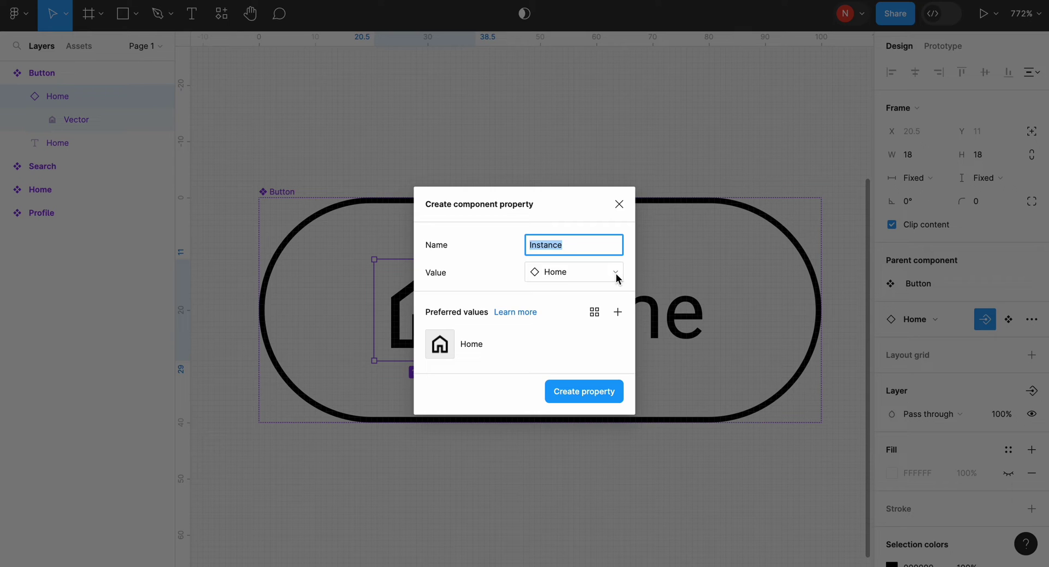
pyautogui.press('BackSpace')
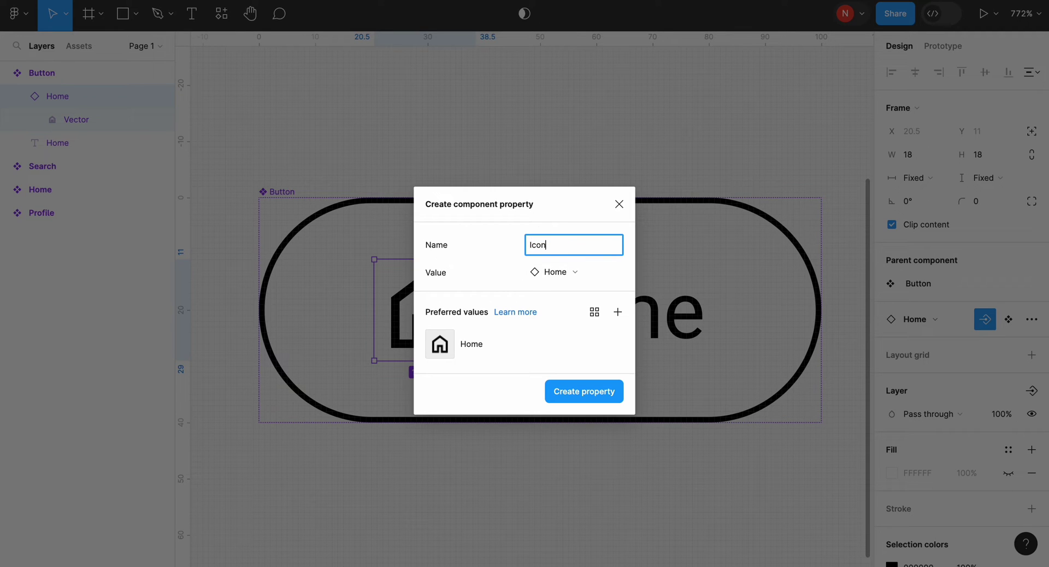
pyautogui.click(618, 312)
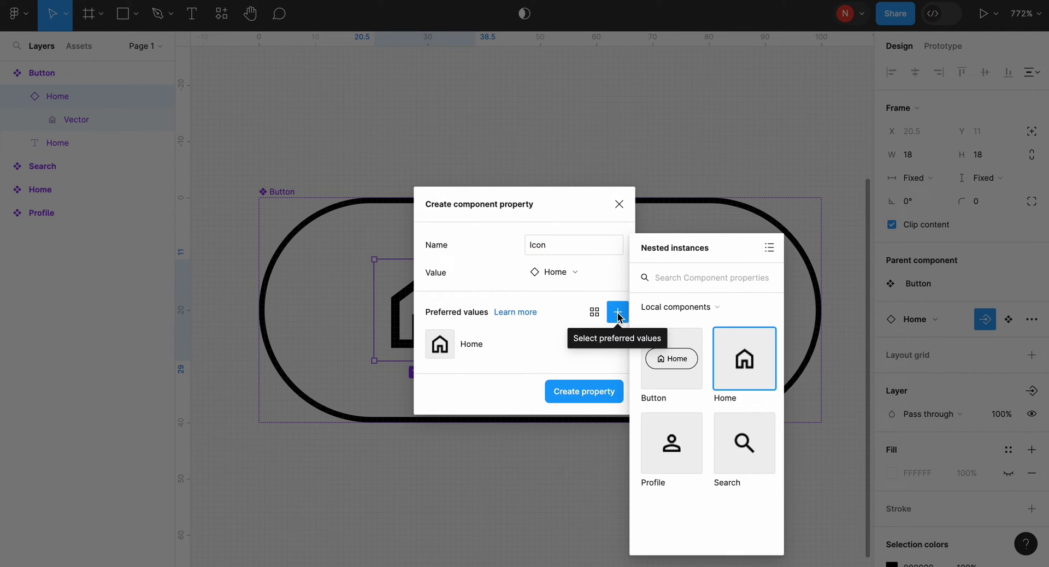
pyautogui.click(671, 443)
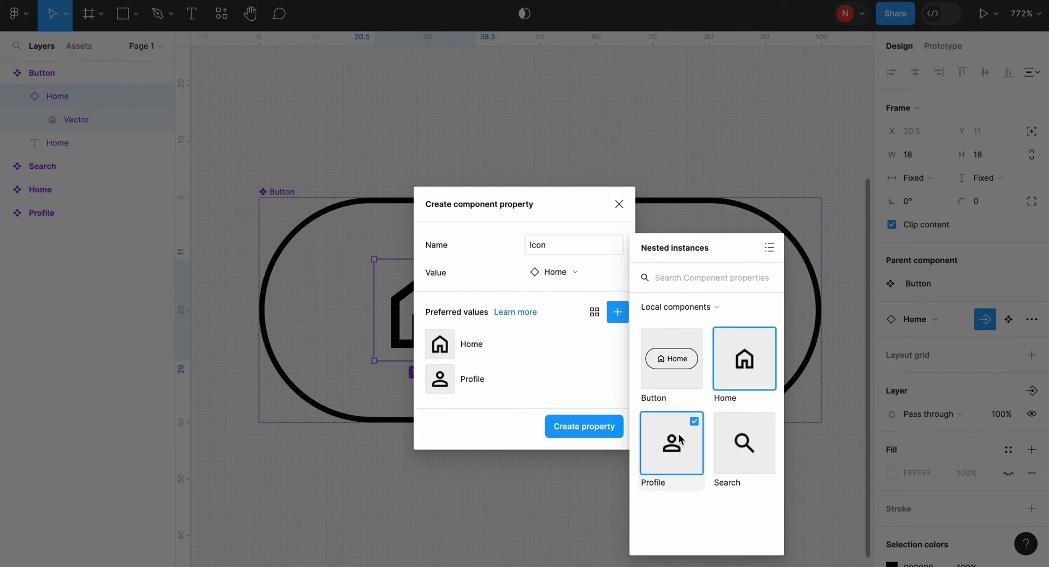
pyautogui.click(741, 446)
pyautogui.click(604, 463)
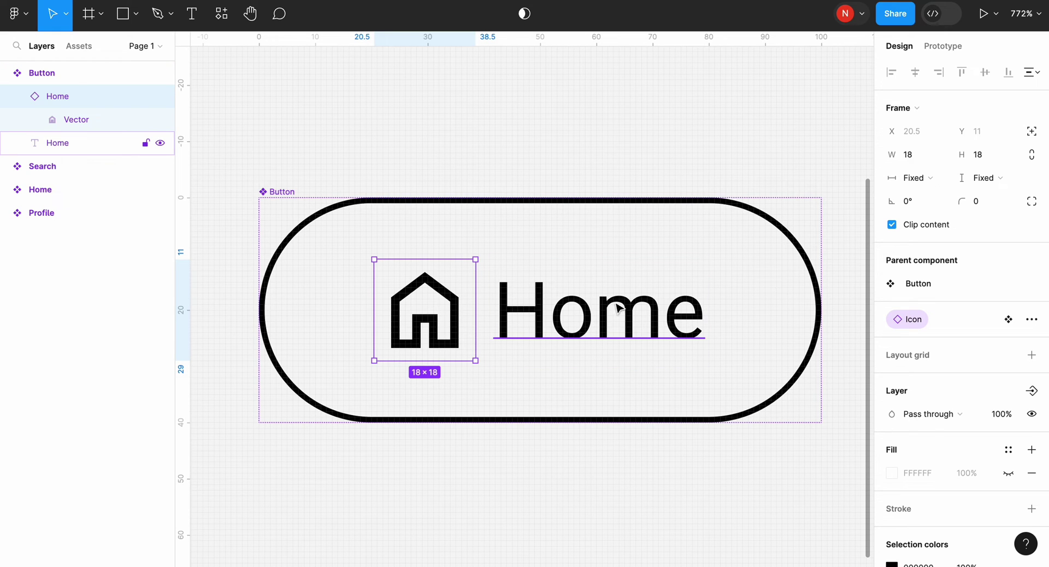
# Step: Add a 'Show Icon' boolean visibility property to the icon layer, renamed from 'Show Home'
pyautogui.scroll(-3, 923, 346)
pyautogui.scroll(-1, 924, 347)
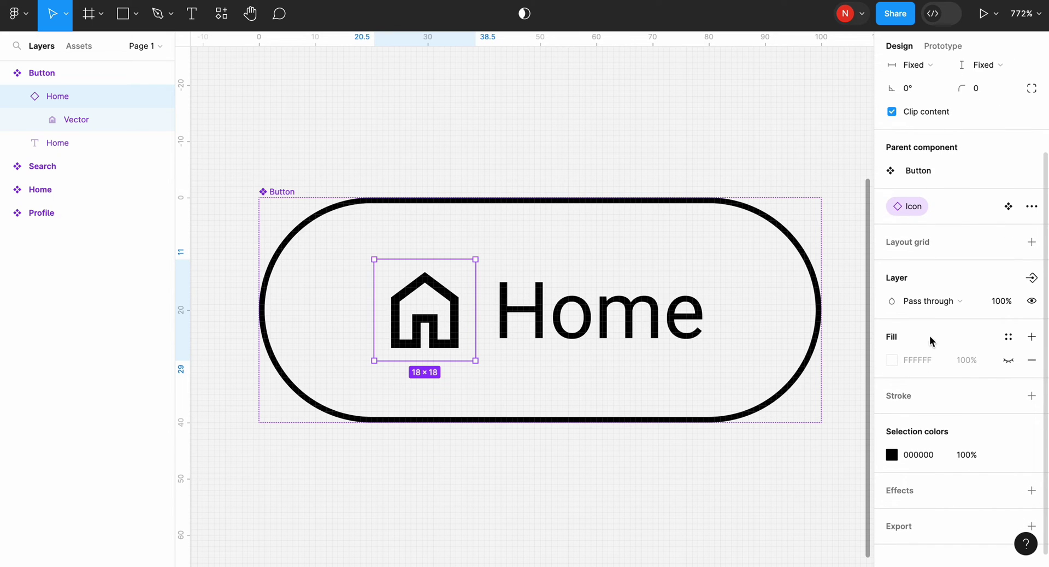
pyautogui.click(1032, 278)
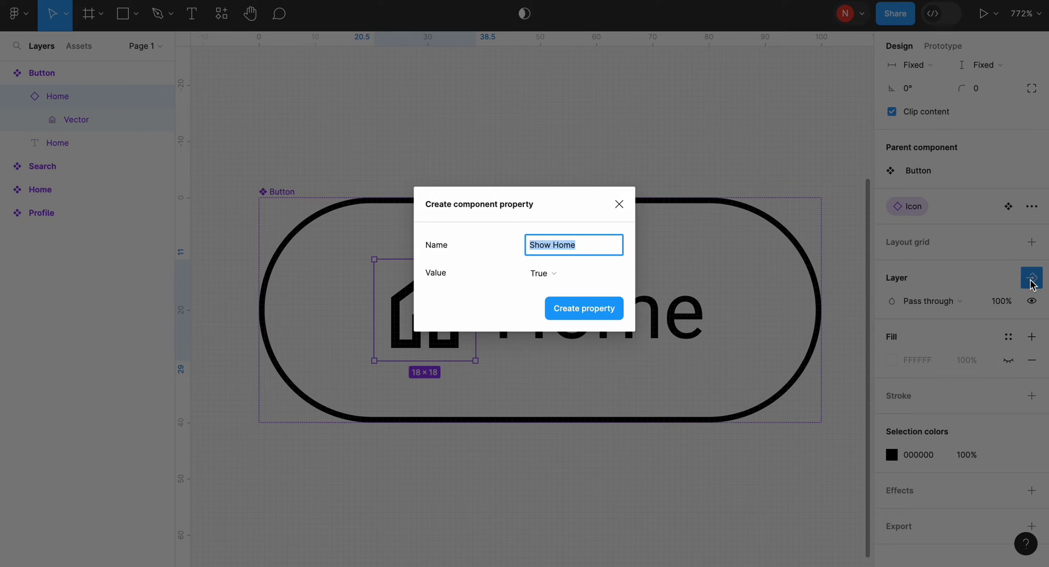
pyautogui.doubleClick(564, 246)
pyautogui.write('Icon')
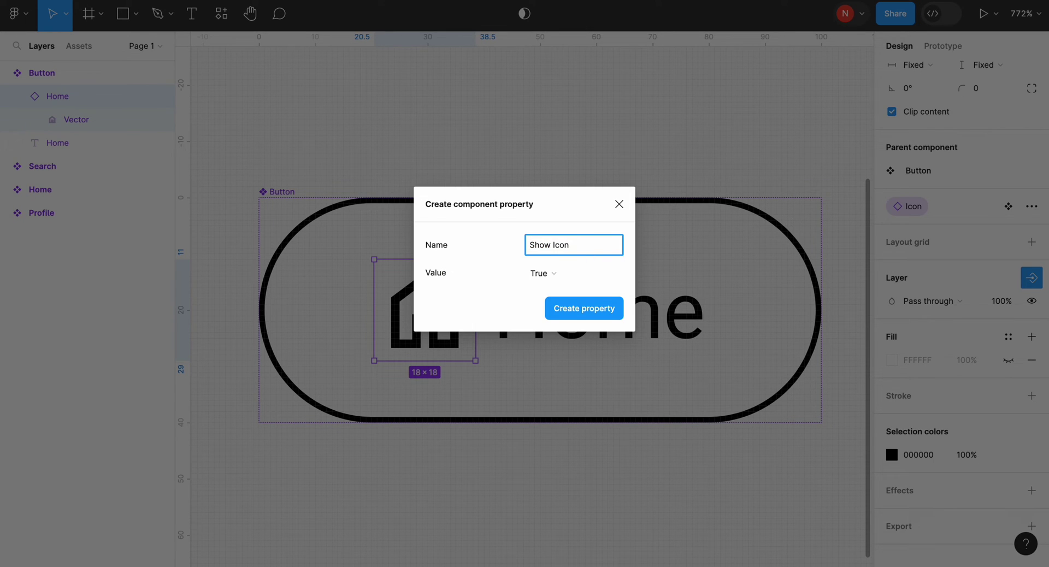
pyautogui.click(574, 309)
pyautogui.click(607, 319)
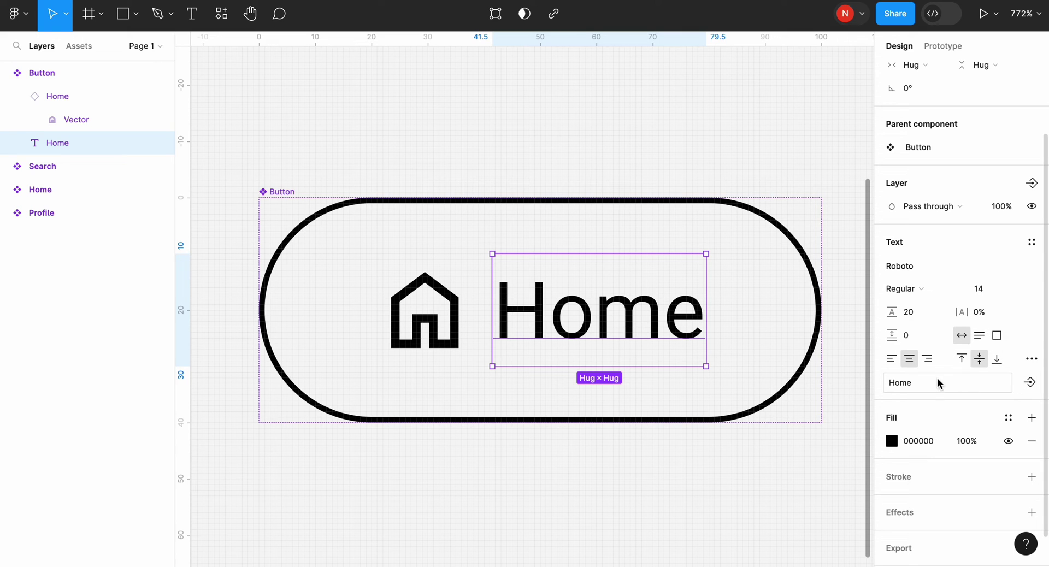
# Step: Create a 'Text' property on the label with default value Home
pyautogui.click(1030, 382)
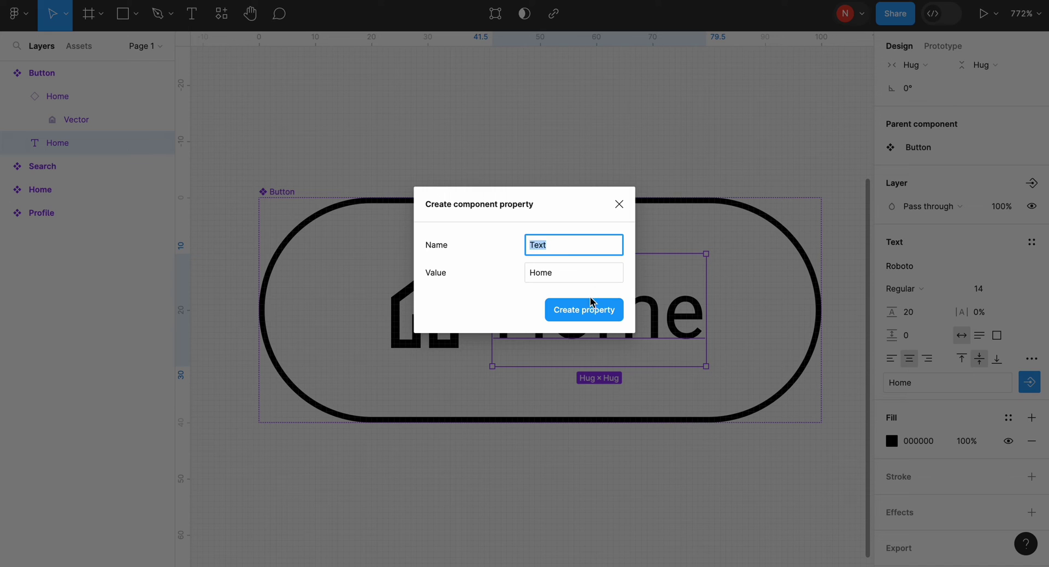
pyautogui.click(595, 313)
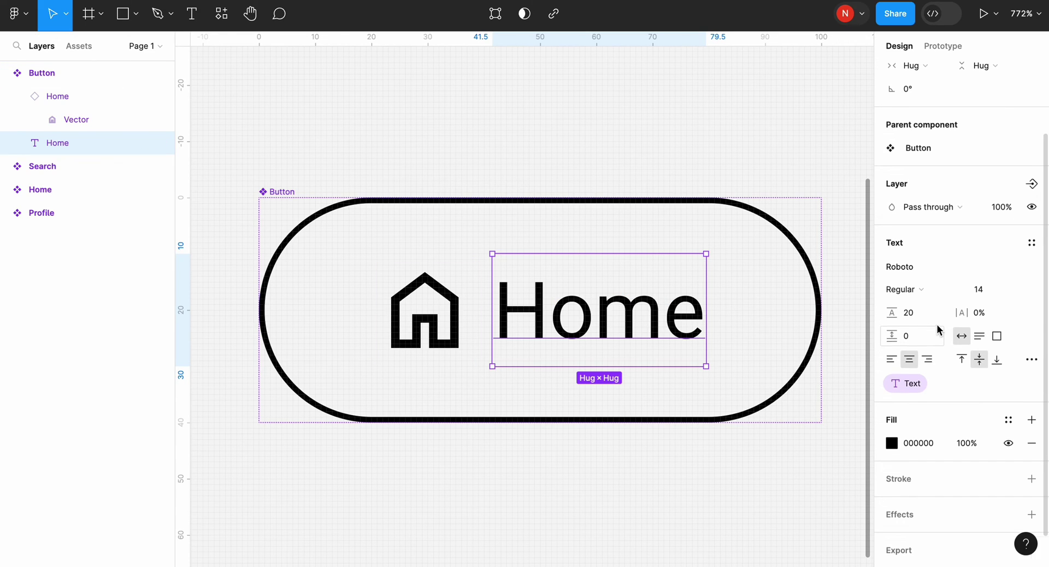
pyautogui.scroll(1, 938, 329)
pyautogui.scroll(1, 938, 329)
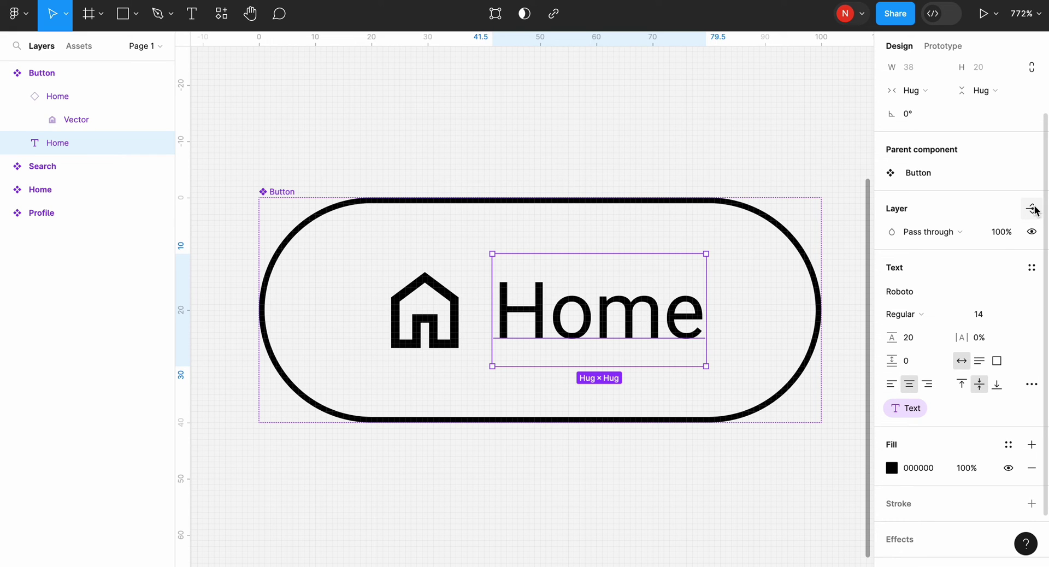
# Step: Add a 'Show Text' boolean visibility property to the Home label
pyautogui.click(1032, 209)
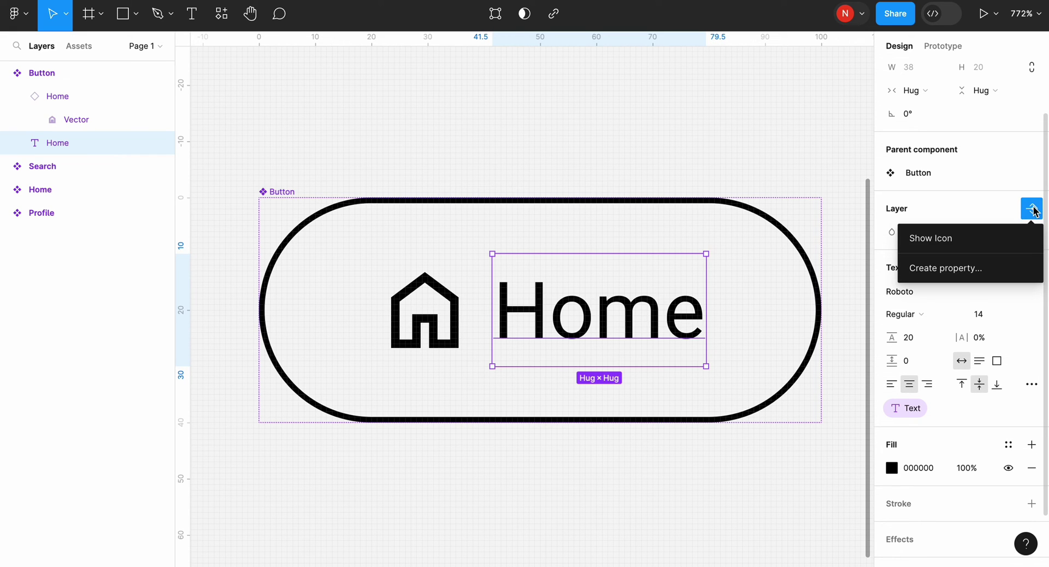
pyautogui.click(944, 268)
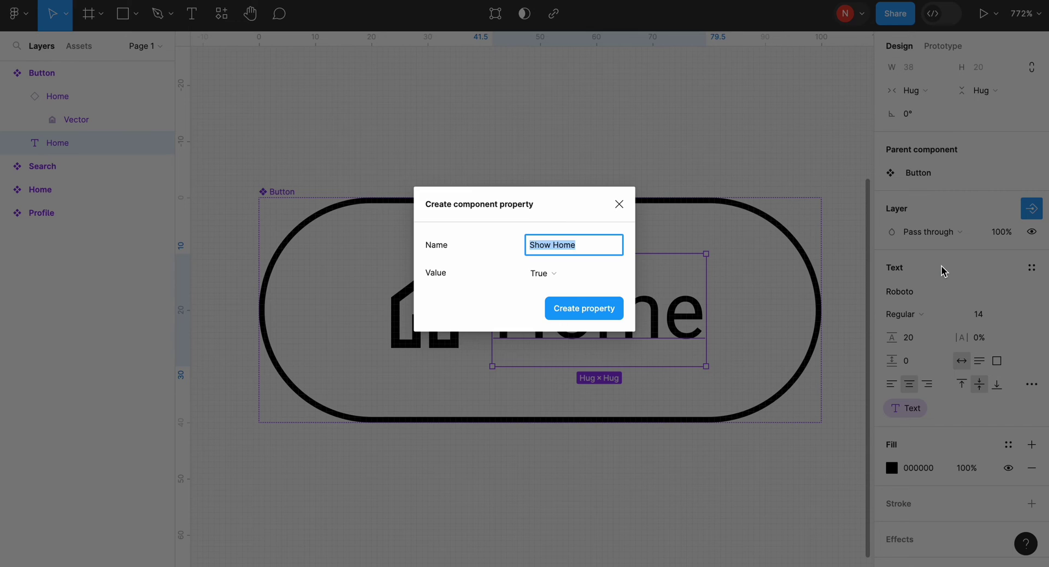
pyautogui.doubleClick(569, 250)
pyautogui.write('Text')
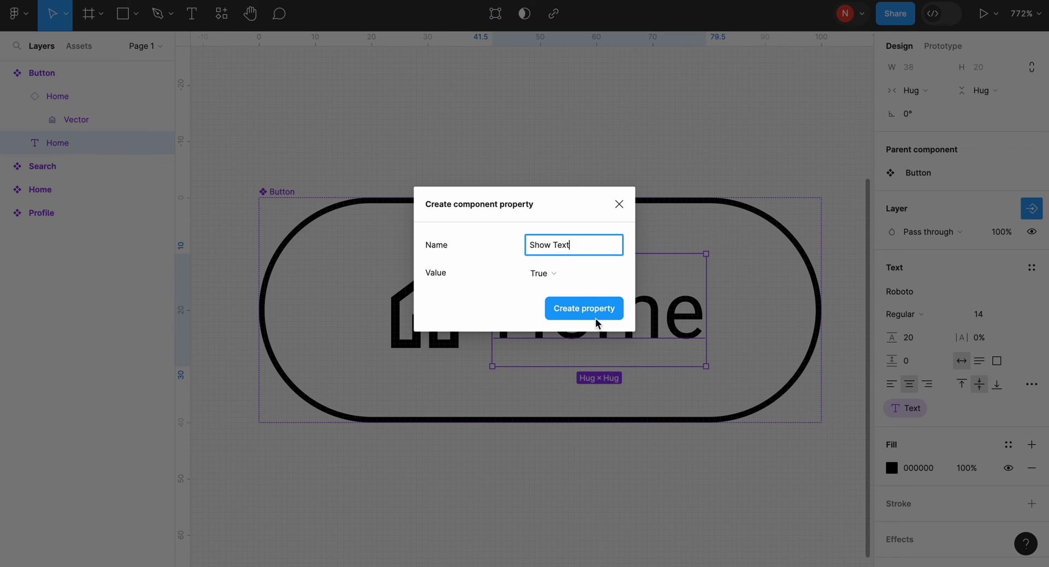
pyautogui.click(596, 319)
# Step: Drag three Button instances from the local components onto the canvas, stacked vertically
pyautogui.click(625, 141)
pyautogui.scroll(-5, 623, 173)
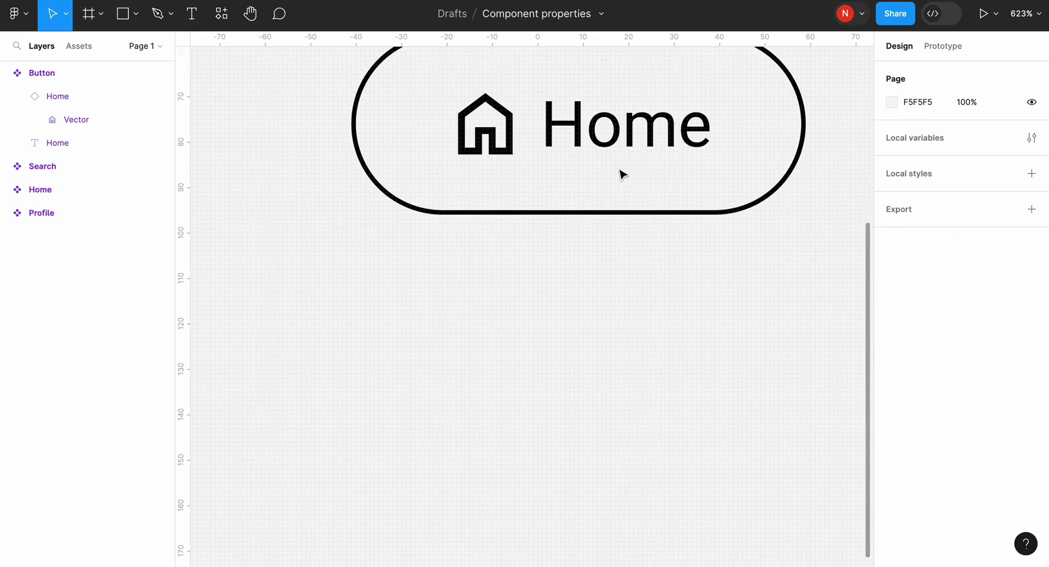
pyautogui.scroll(-5, 623, 174)
pyautogui.click(78, 46)
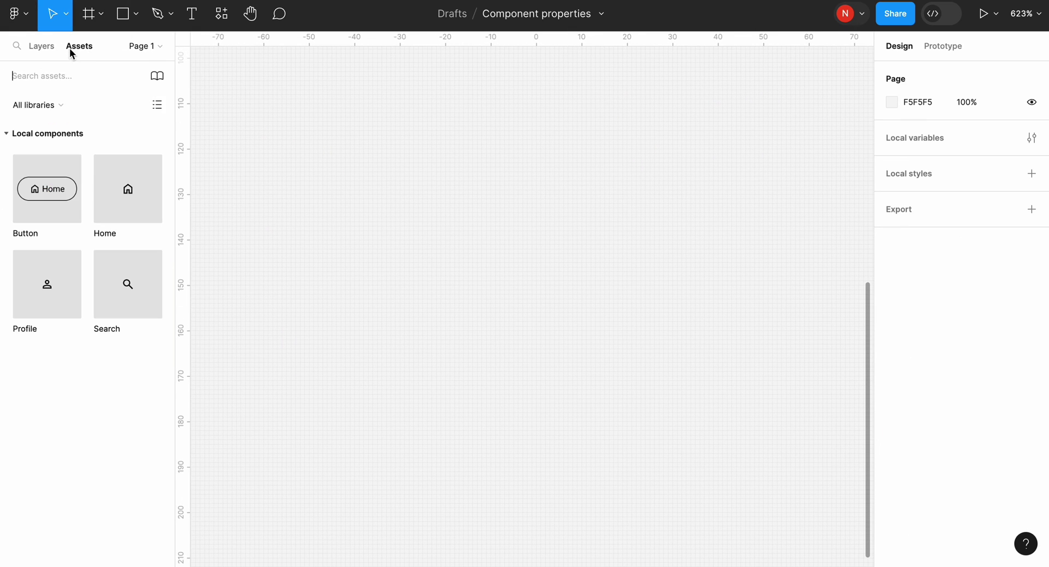
pyautogui.moveTo(62, 195); pyautogui.dragTo(411, 389)
pyautogui.scroll(-3, 412, 388)
pyautogui.scroll(2, 328, 350)
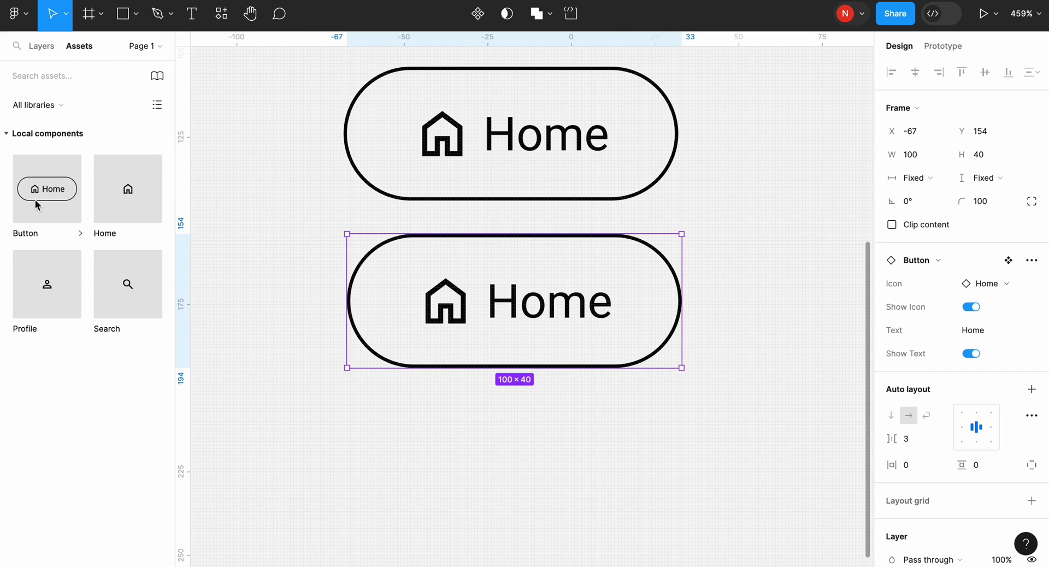
pyautogui.moveTo(35, 204); pyautogui.dragTo(469, 481)
# Step: Turn off Show Icon on the top button and Show Text on the middle button
pyautogui.click(485, 146)
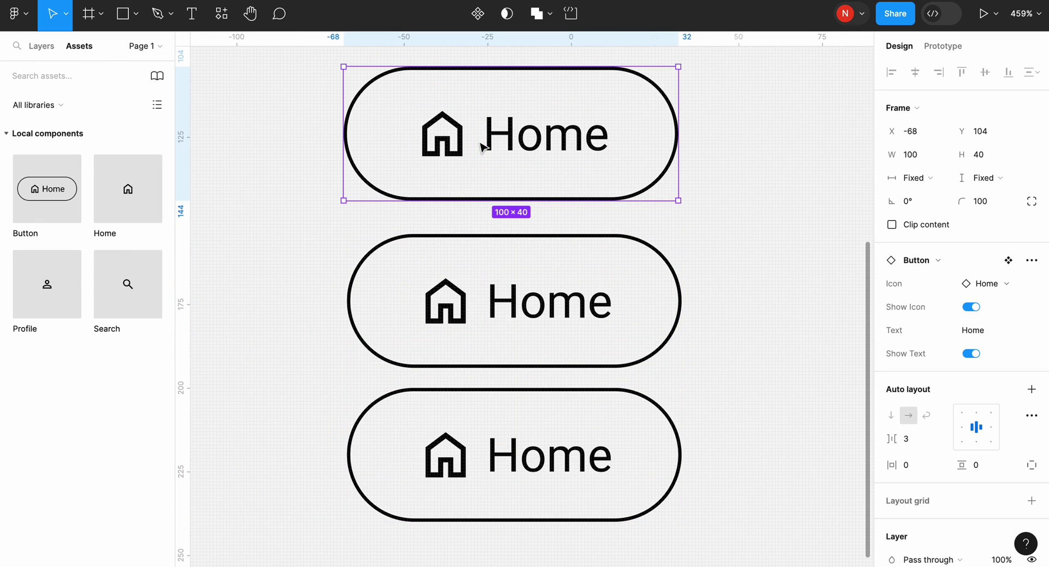
pyautogui.click(971, 307)
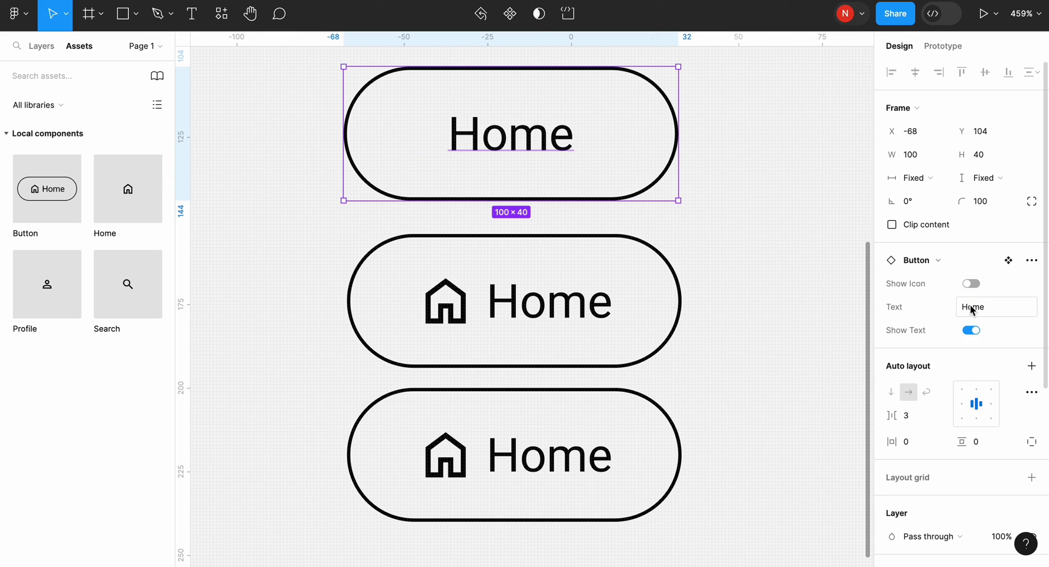
pyautogui.click(650, 315)
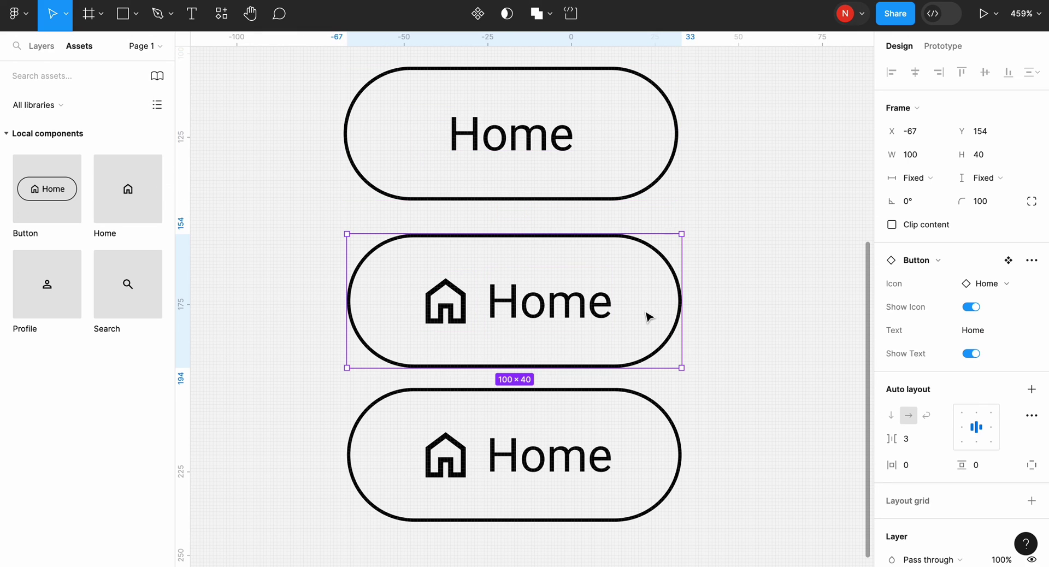
pyautogui.click(971, 354)
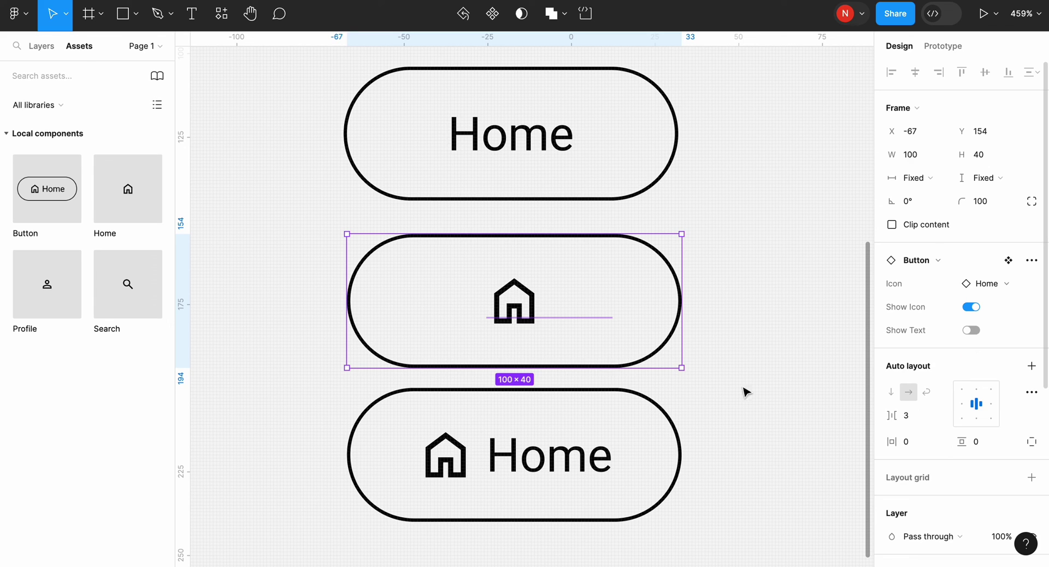
# Step: Set the bottom button's Icon property to Profile and its Text property to 'Profile'
pyautogui.click(631, 428)
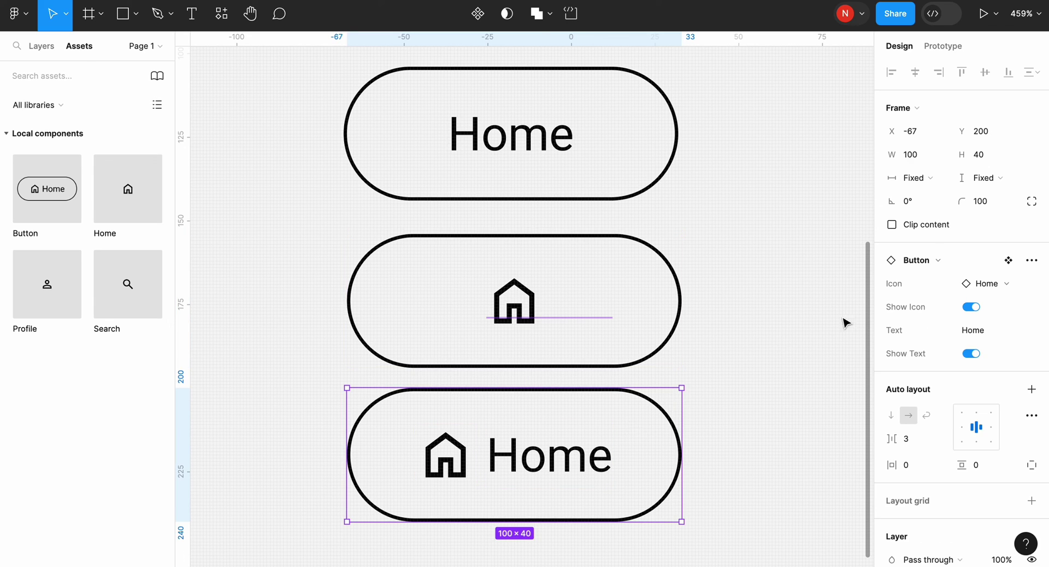
pyautogui.click(981, 284)
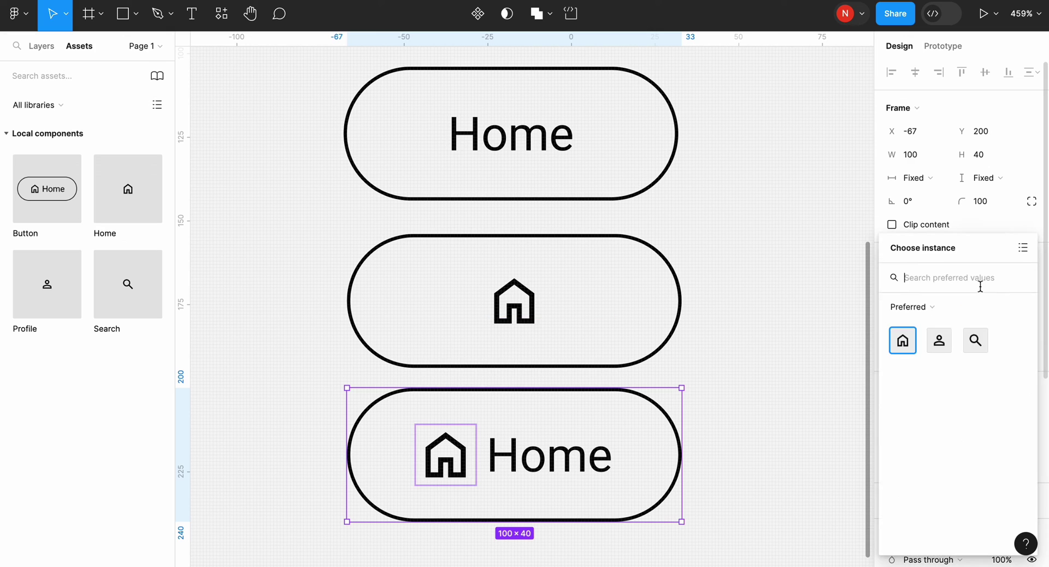
pyautogui.click(949, 342)
pyautogui.doubleClick(976, 331)
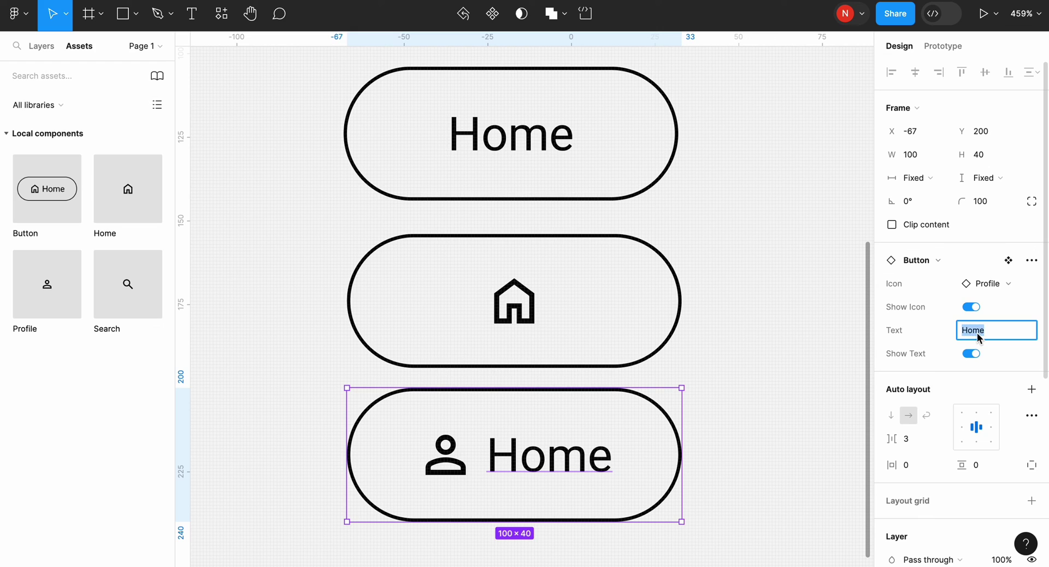
pyautogui.write('Profile')
pyautogui.press('Return')
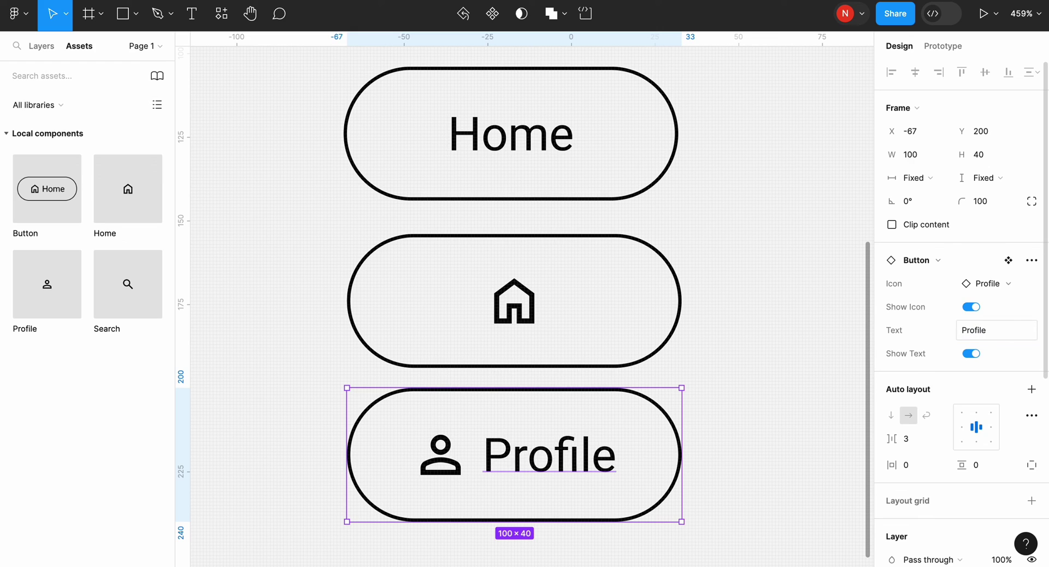
pyautogui.click(813, 363)
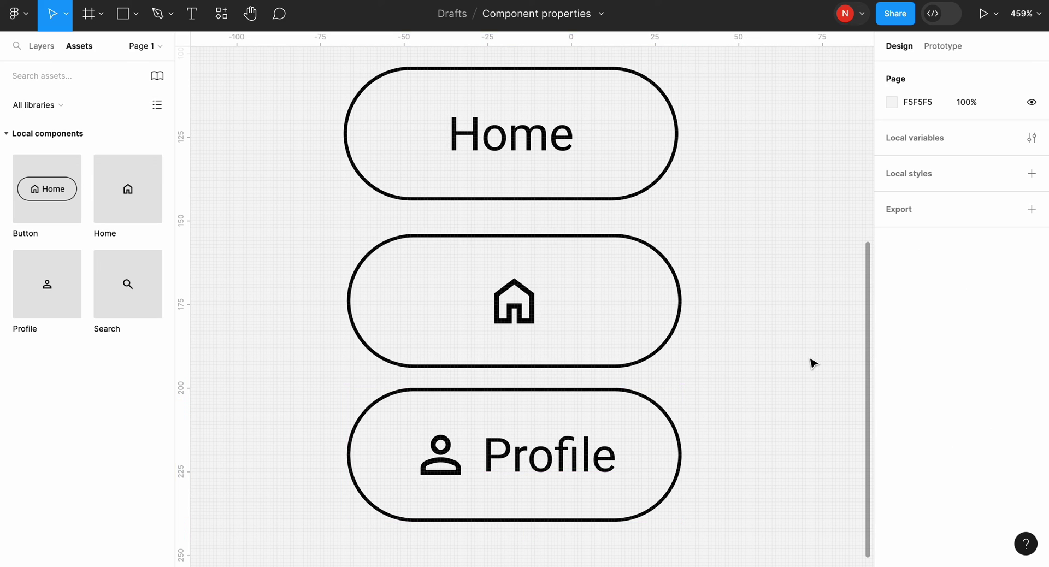